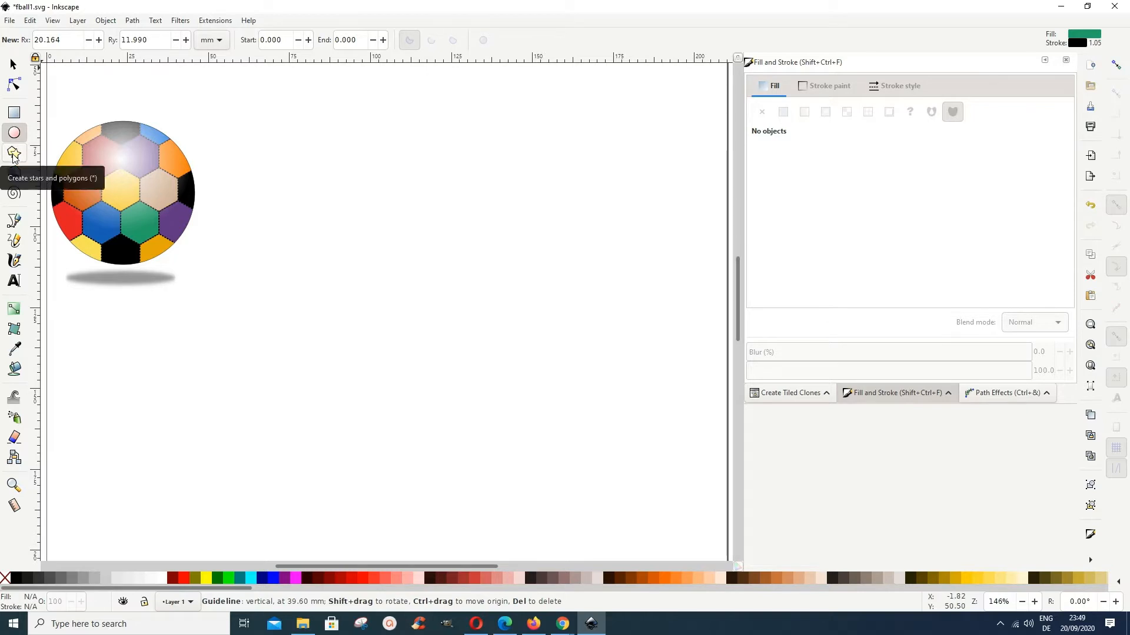
- Draw a green six-cornered hexagon with the Star/Polygon tool to the right of the ball
{"action": "left_click", "coordinate": [14, 154]}
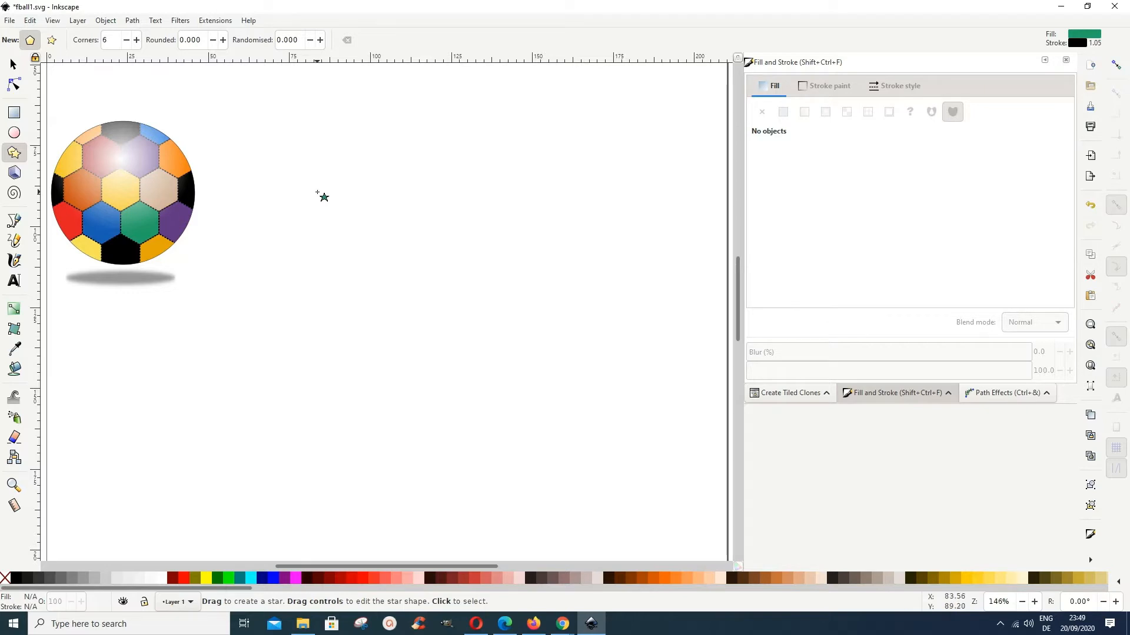
{"action": "left_click_drag", "start_coordinate": [326, 194], "coordinate": [329, 256]}
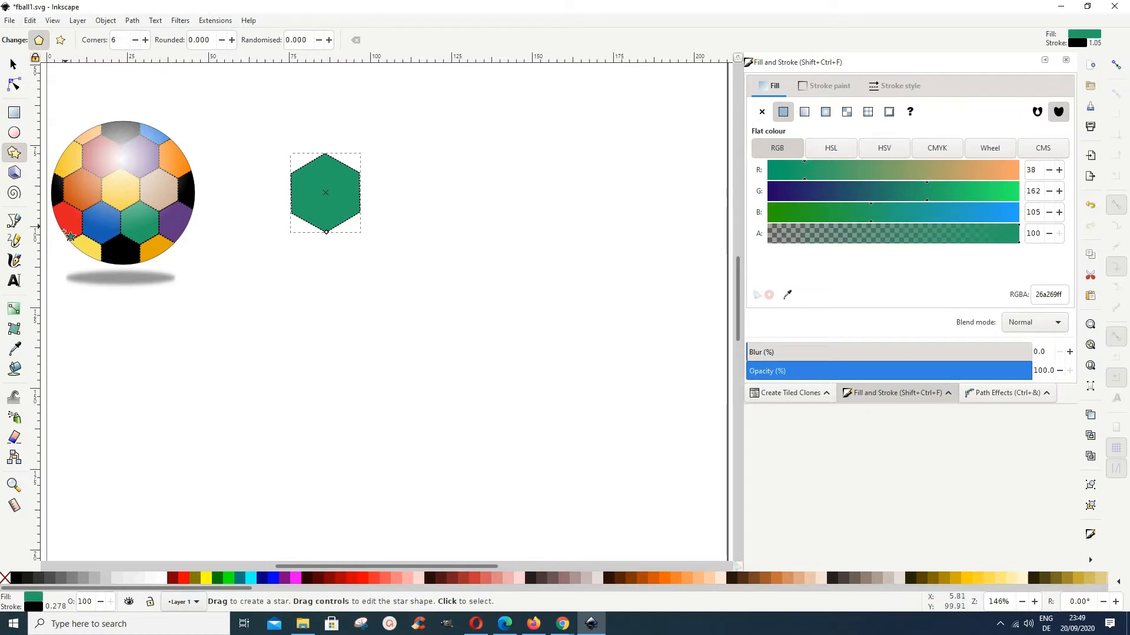
- Pull a vertical guide through the hexagon's centre, then drag it back off the page to remove it
{"action": "left_click_drag", "start_coordinate": [39, 228], "coordinate": [325, 251]}
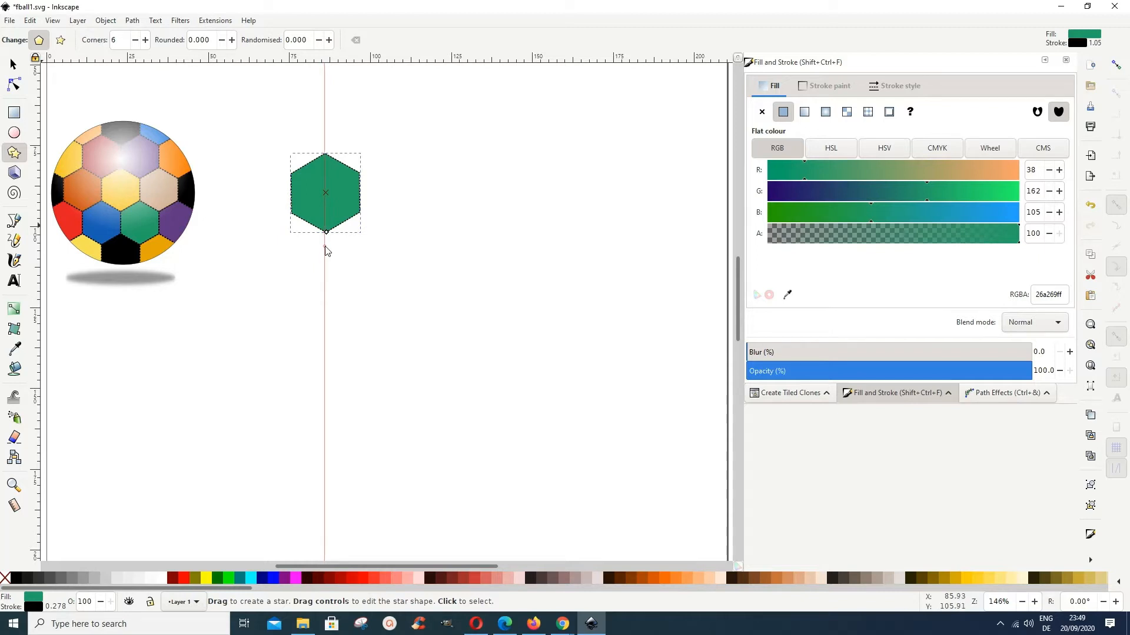
{"action": "left_click_drag", "start_coordinate": [325, 251], "coordinate": [327, 251]}
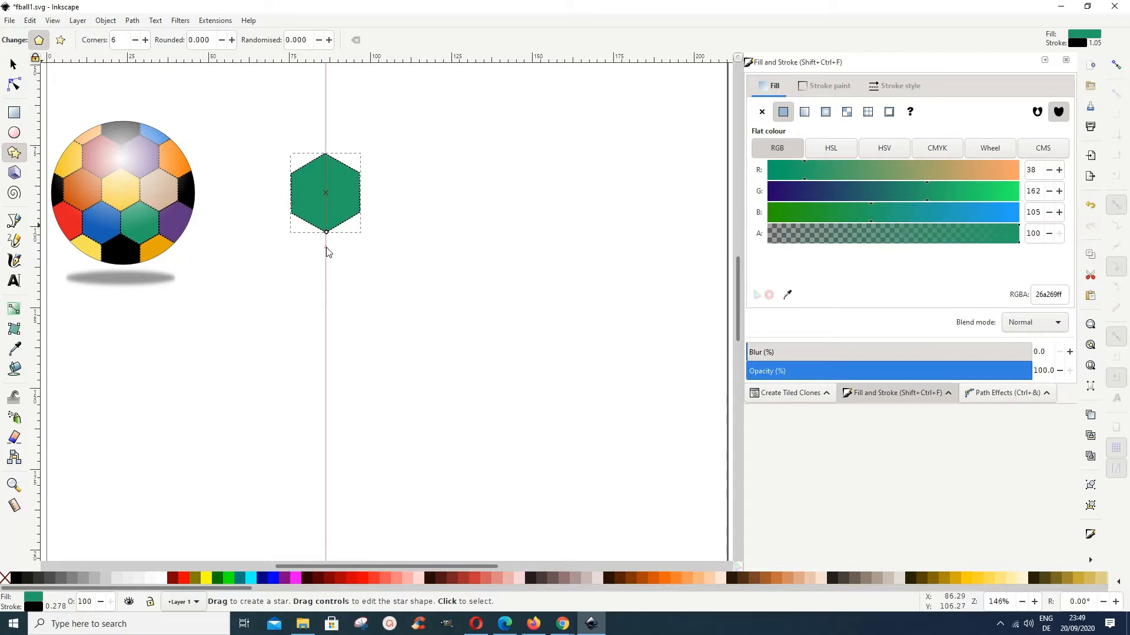
{"action": "left_click_drag", "start_coordinate": [327, 253], "coordinate": [5, 250]}
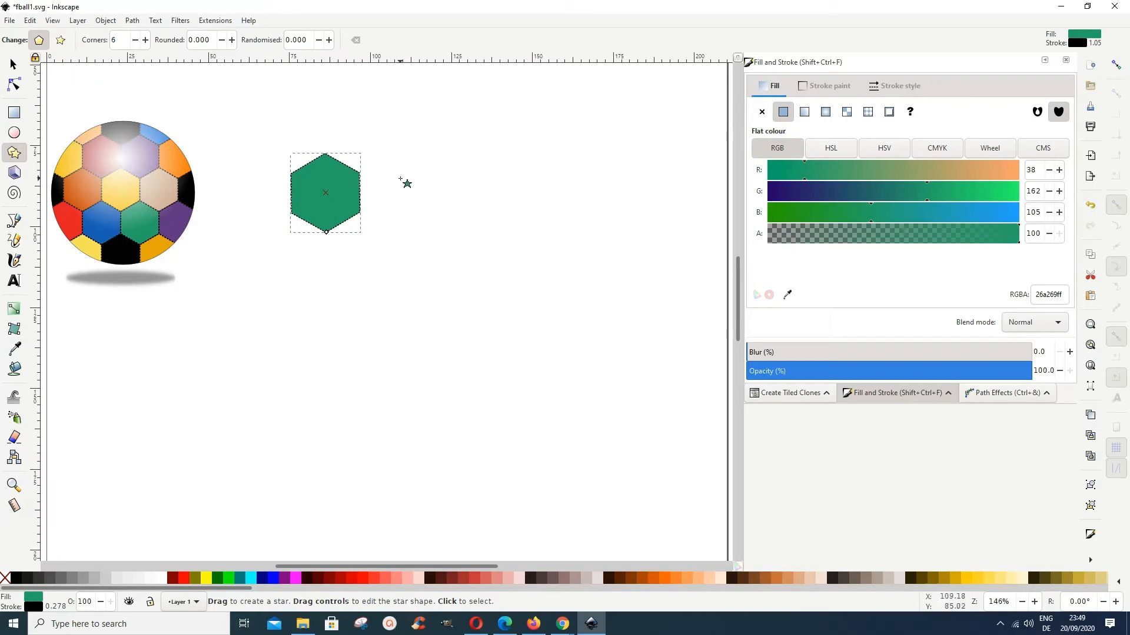
- Give the hexagon's outline a fine dashed pattern in Fill and Stroke's Stroke style settings
{"action": "left_click", "coordinate": [105, 20]}
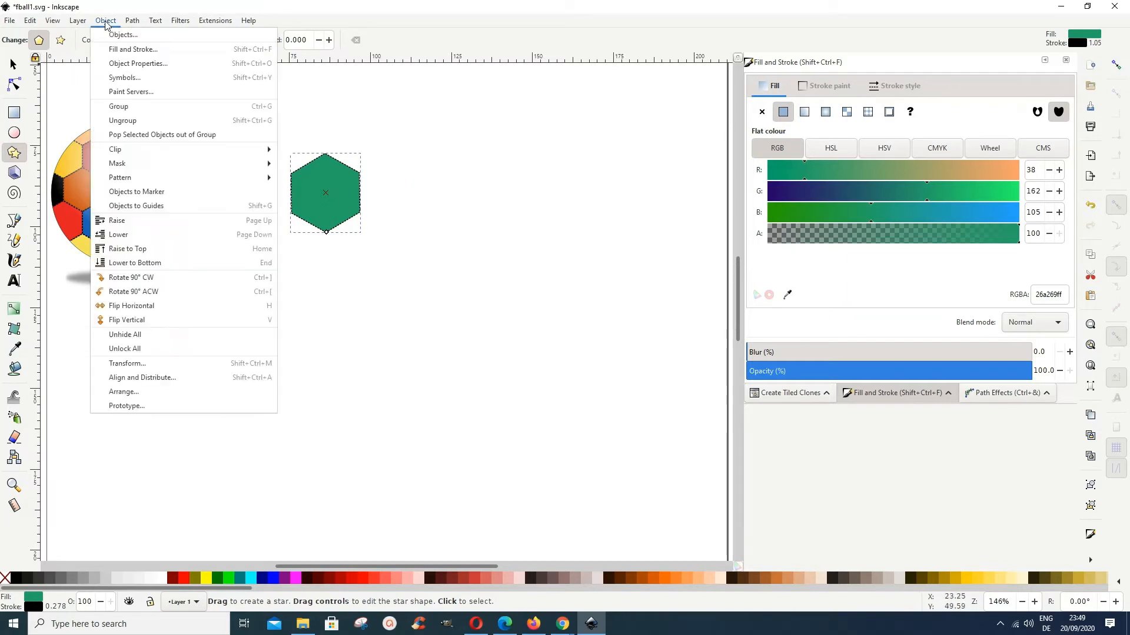
{"action": "left_click", "coordinate": [113, 48]}
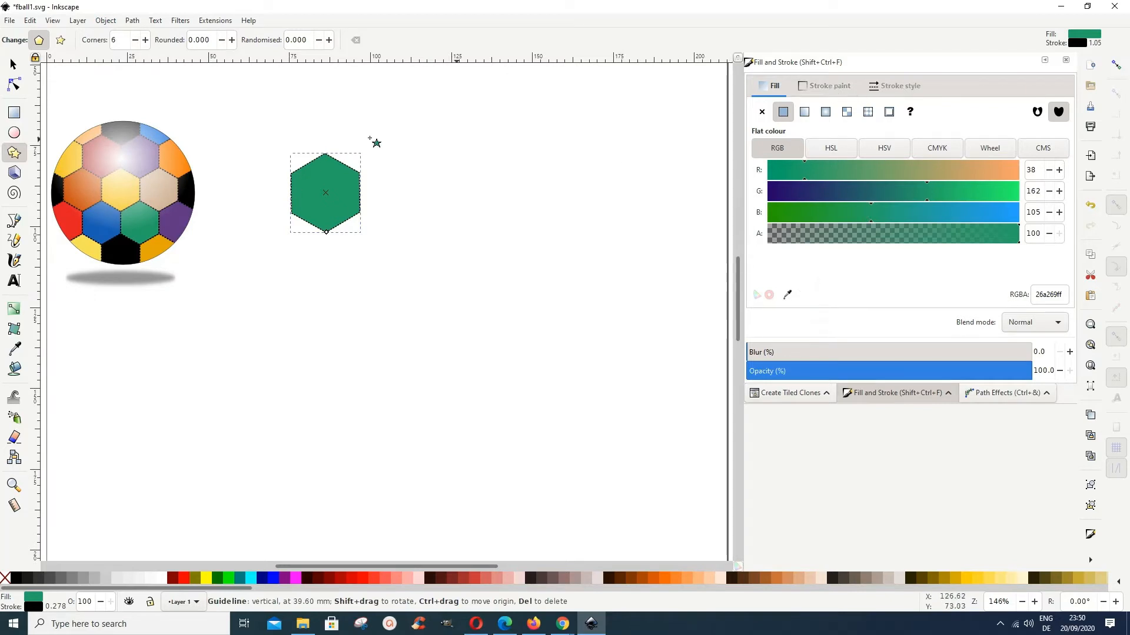
{"action": "left_click", "coordinate": [811, 92]}
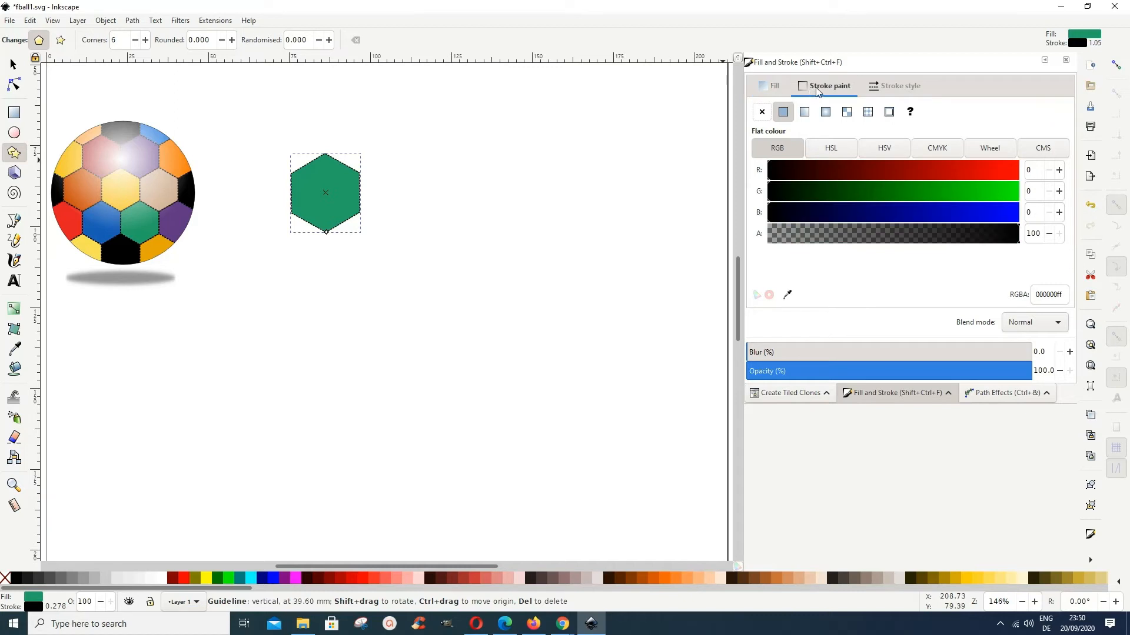
{"action": "left_click", "coordinate": [896, 85]}
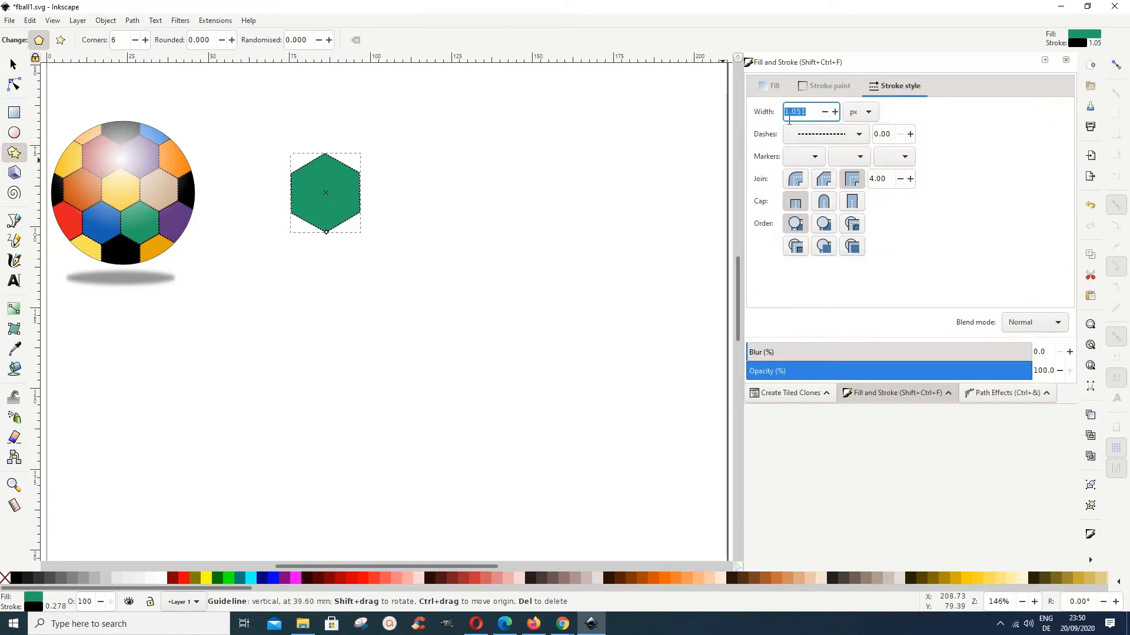
{"action": "left_click", "coordinate": [862, 136]}
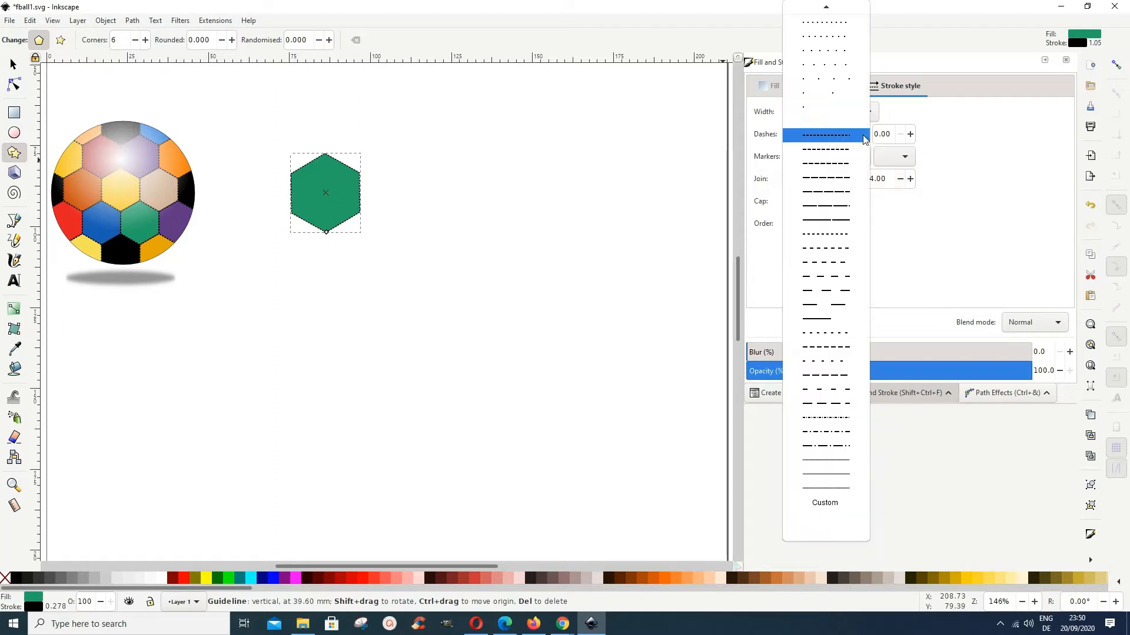
{"action": "scroll", "coordinate": [833, 144], "scroll_direction": "up", "scroll_amount": 2}
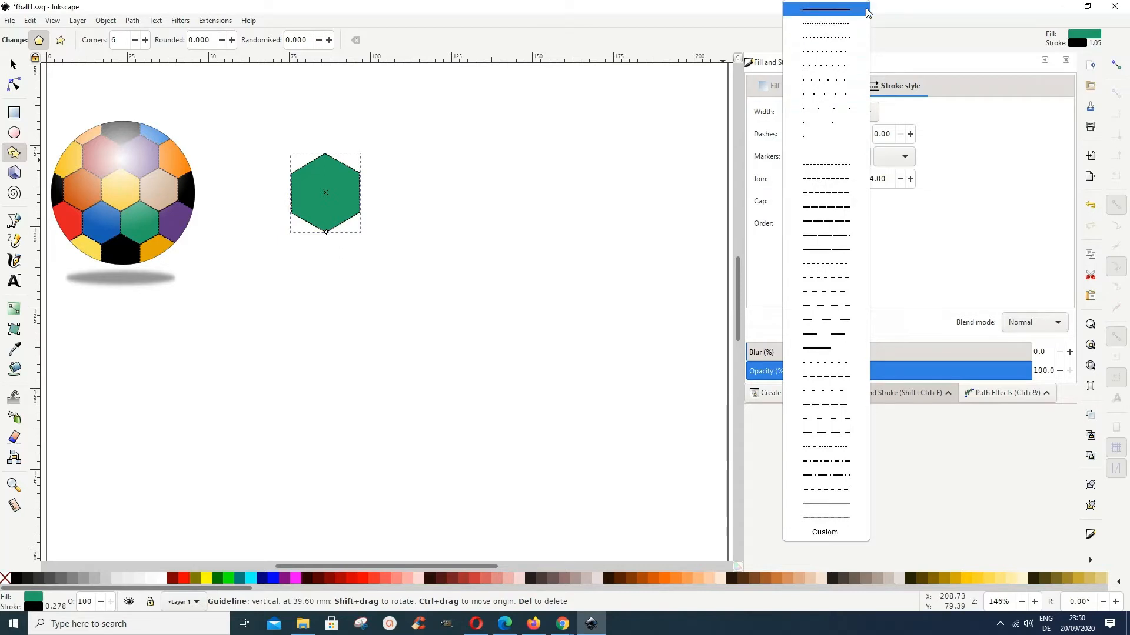
{"action": "left_click", "coordinate": [817, 168]}
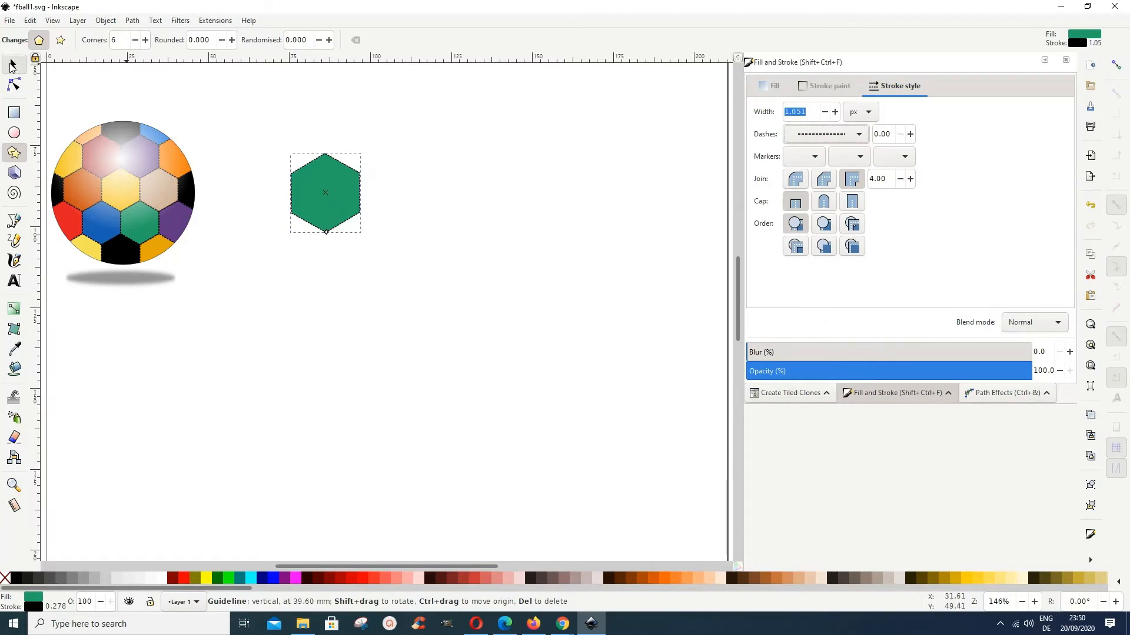
{"action": "left_click", "coordinate": [12, 64]}
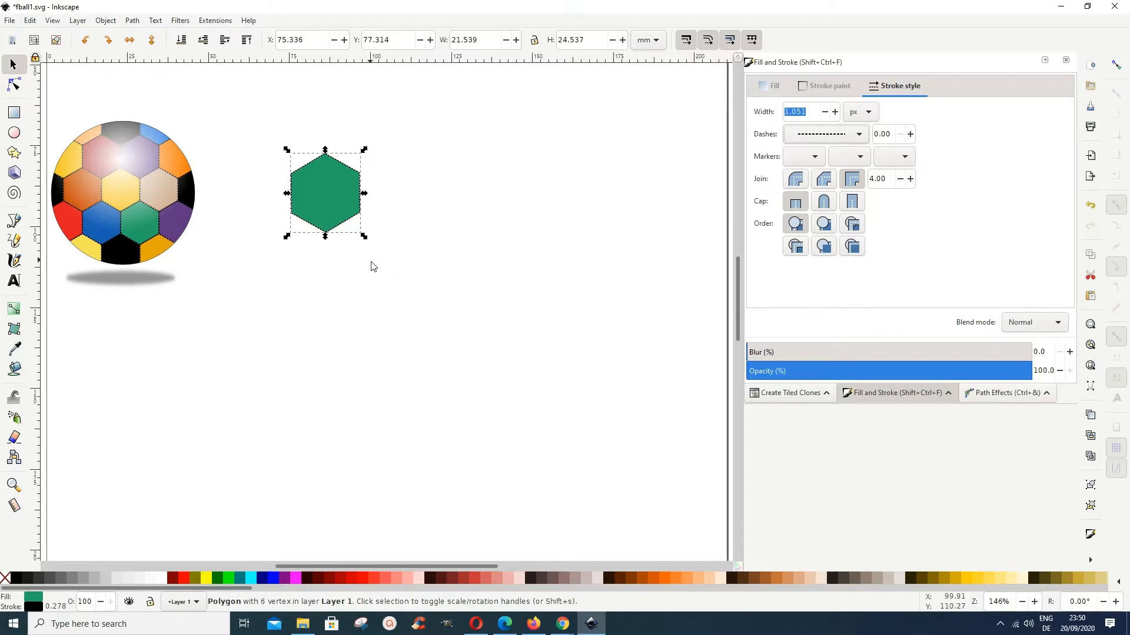
- Scale the hexagon down to about 13 by 15 mm with a corner handle
{"action": "left_click_drag", "start_coordinate": [366, 240], "coordinate": [353, 235]}
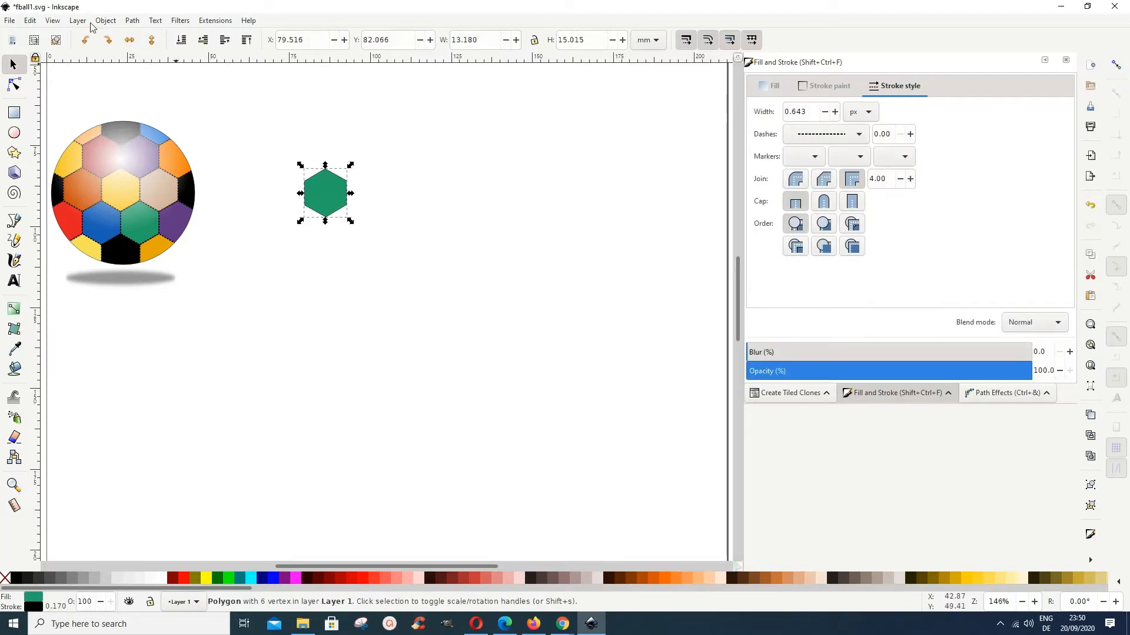
{"action": "left_click", "coordinate": [31, 20]}
{"action": "mouse_move", "coordinate": [46, 191]}
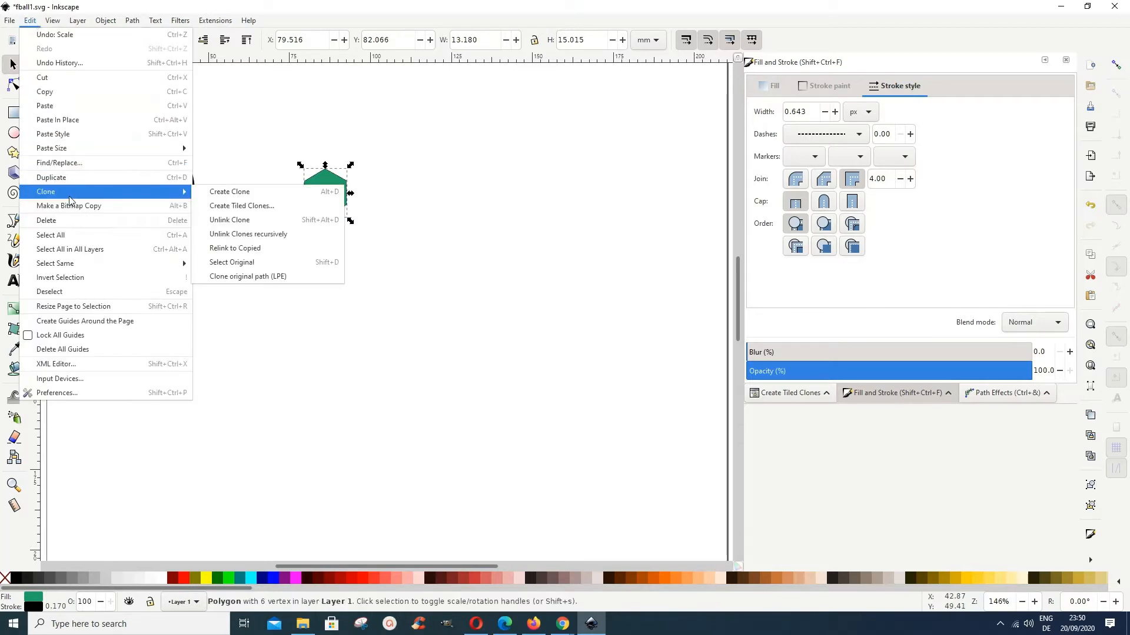
- Create tiled clones with Shift X 50%, Shift Y -25%, 5×5 rows and columns, forming a slanted honeycomb
{"action": "left_click", "coordinate": [224, 212]}
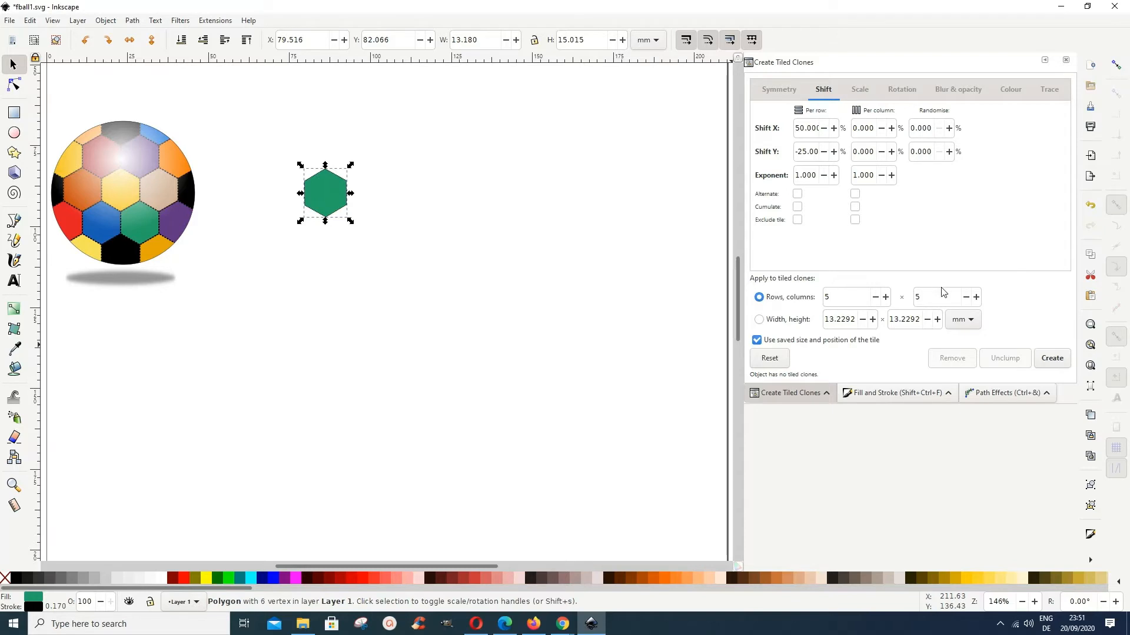
{"action": "left_click", "coordinate": [1052, 358]}
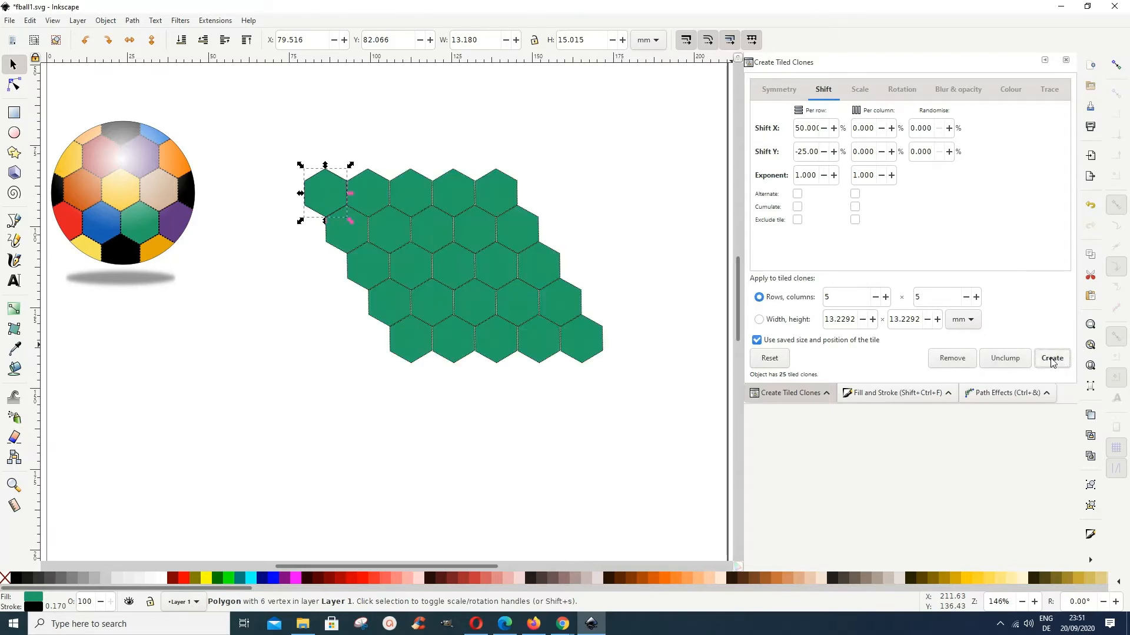
{"action": "left_click", "coordinate": [552, 412]}
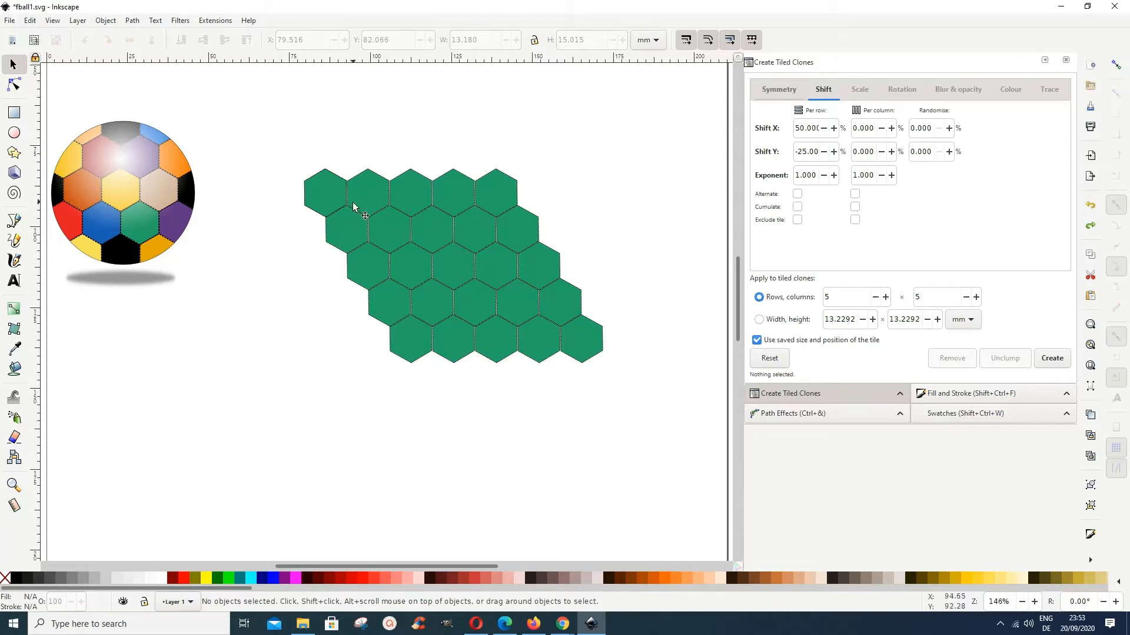
{"action": "left_click", "coordinate": [332, 201]}
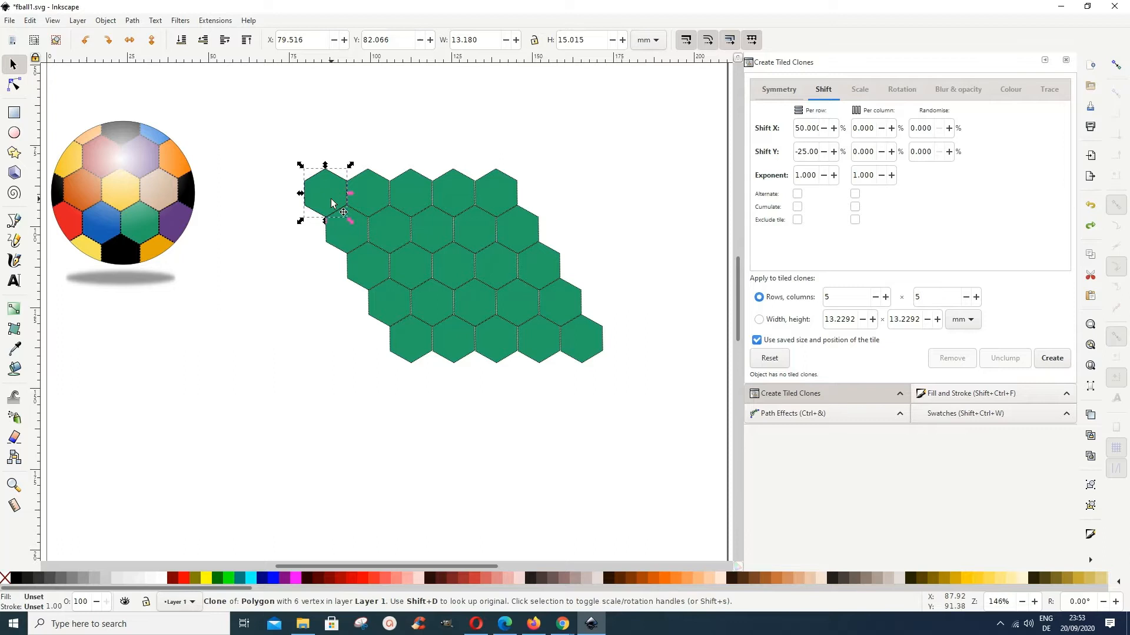
{"action": "left_click", "coordinate": [332, 204]}
{"action": "key", "text": "alt"}
{"action": "left_click", "coordinate": [333, 200], "text": "alt"}
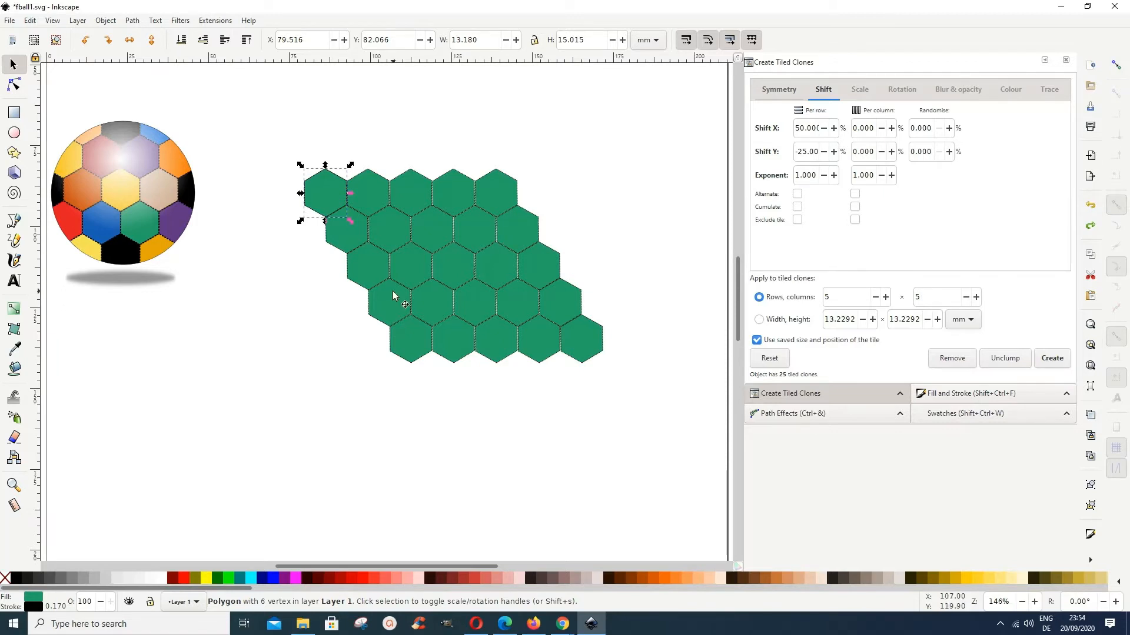
{"action": "key", "text": "Escape"}
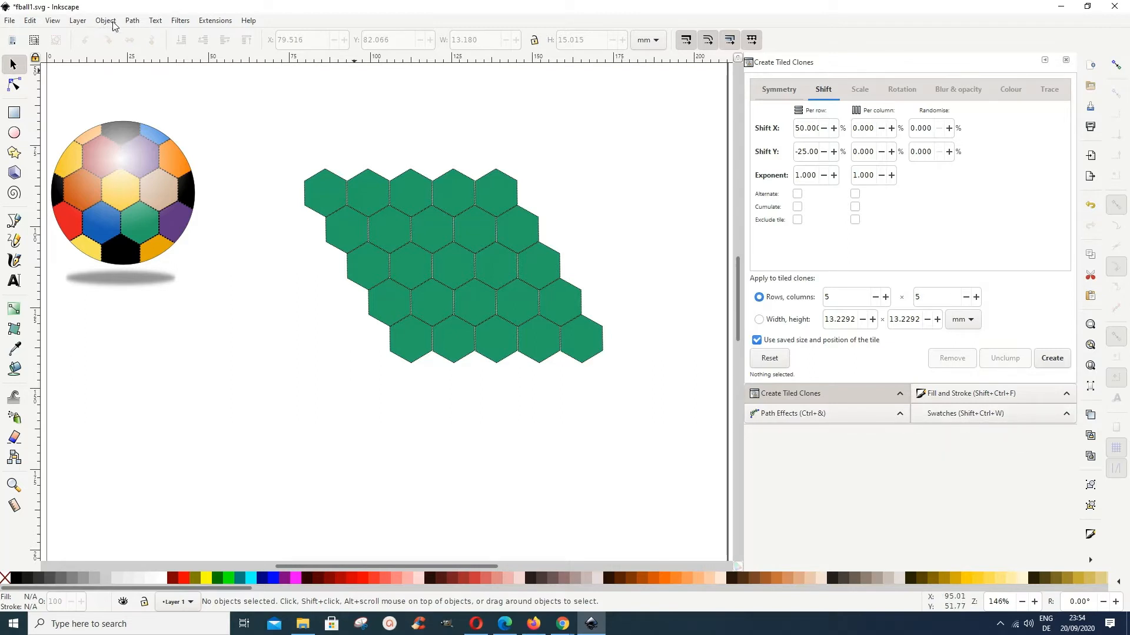
- Show the Swatches panel, try the Auto palette, then switch it back to GNOME HIG Colors
{"action": "left_click", "coordinate": [52, 22]}
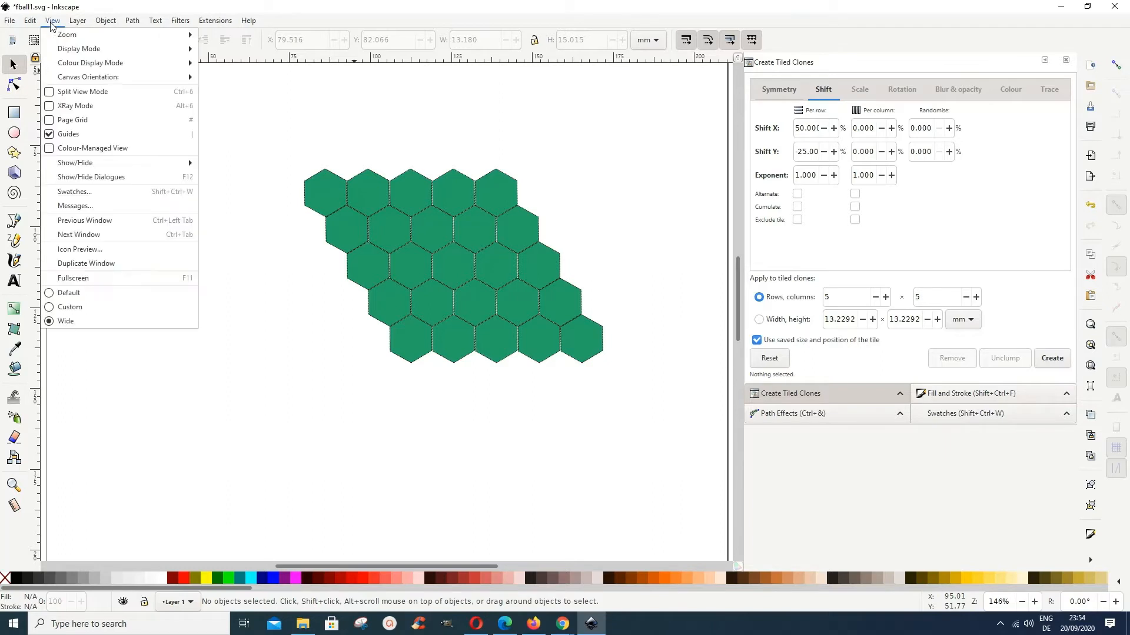
{"action": "left_click", "coordinate": [78, 193]}
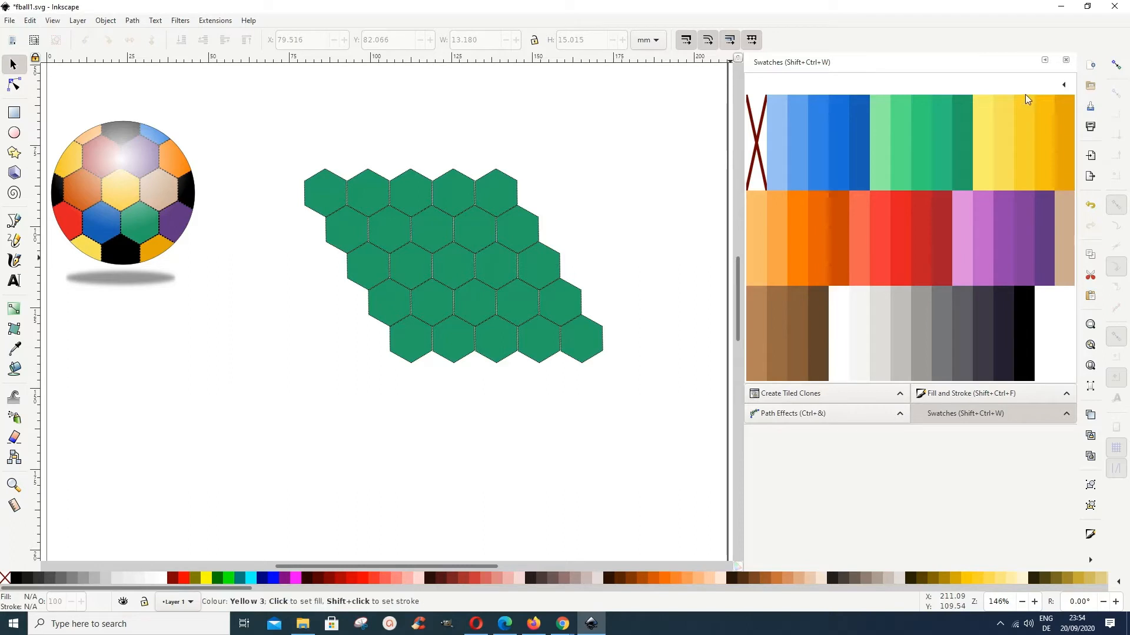
{"action": "left_click", "coordinate": [1064, 85]}
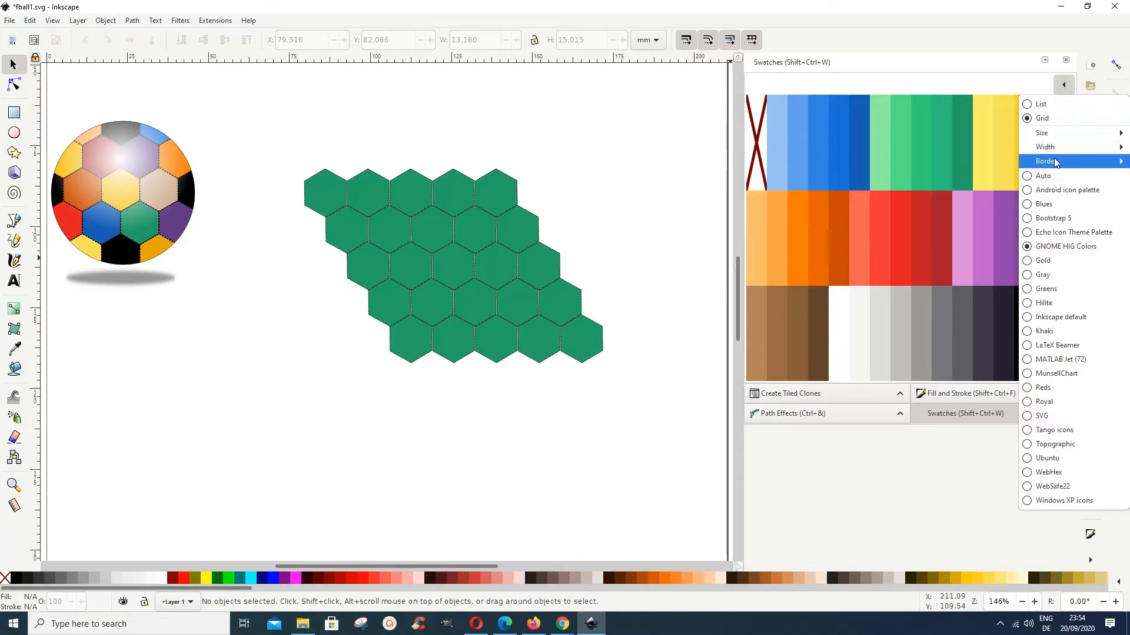
{"action": "left_click", "coordinate": [1032, 178]}
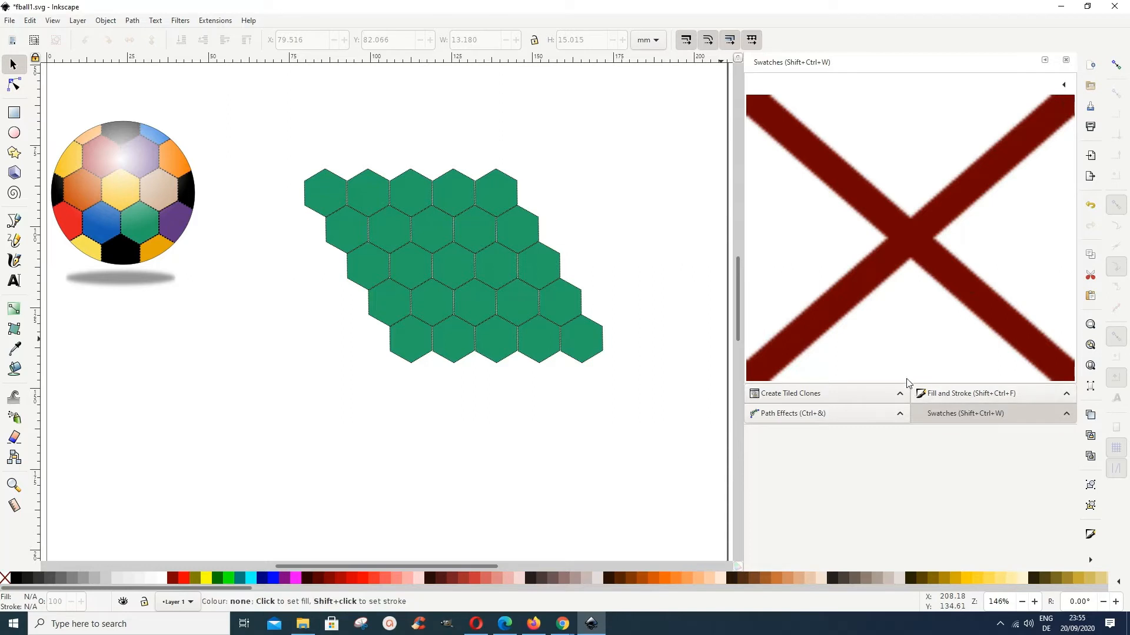
{"action": "left_click", "coordinate": [1066, 86]}
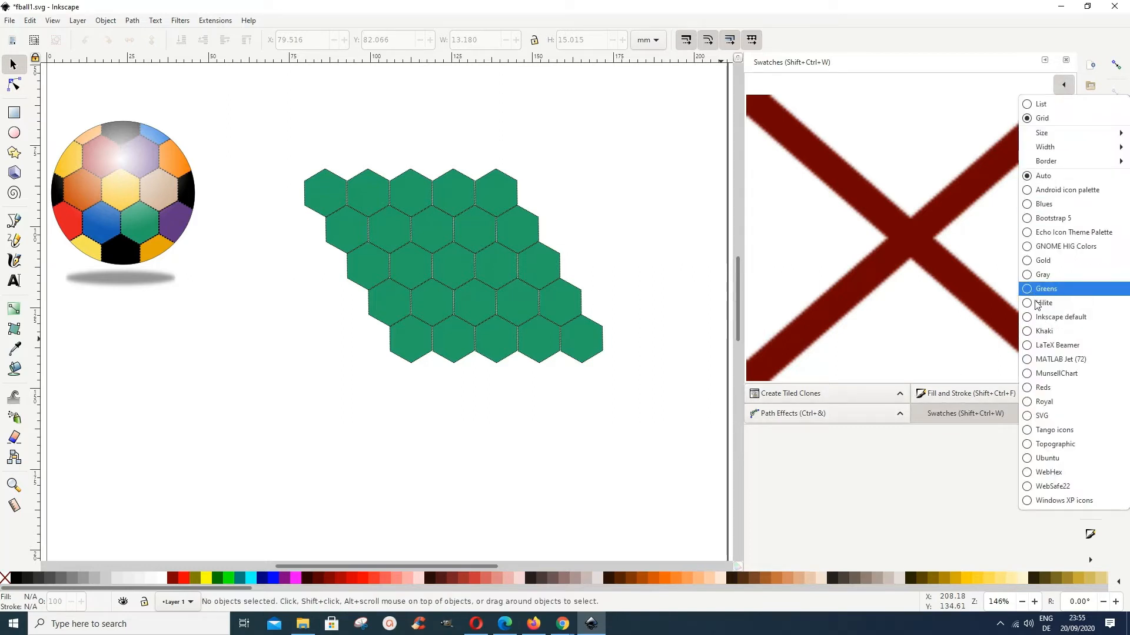
{"action": "left_click", "coordinate": [1039, 248]}
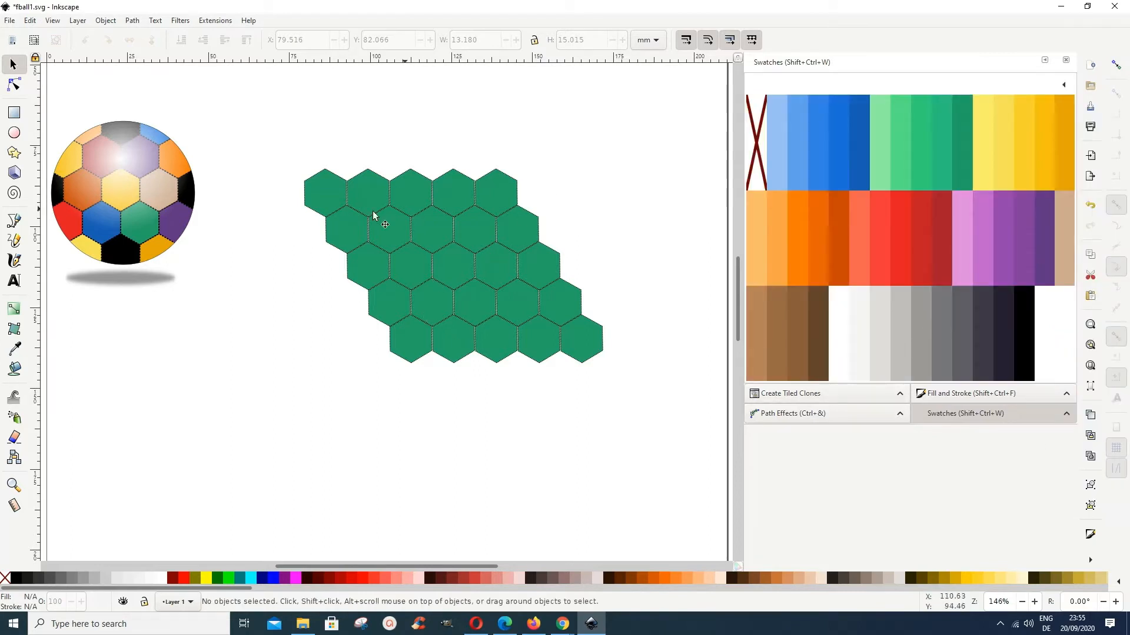
- Recolour the top-row hexagons light green, amber, purple and red from the swatches
{"action": "left_click", "coordinate": [331, 198]}
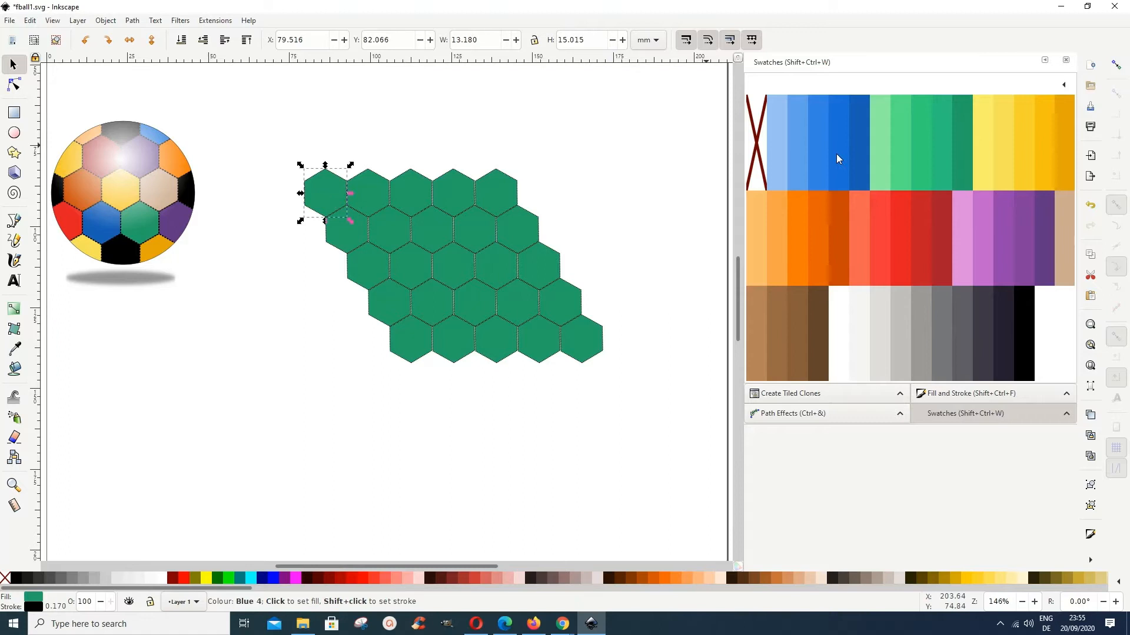
{"action": "left_click", "coordinate": [814, 168]}
{"action": "left_click", "coordinate": [370, 195]}
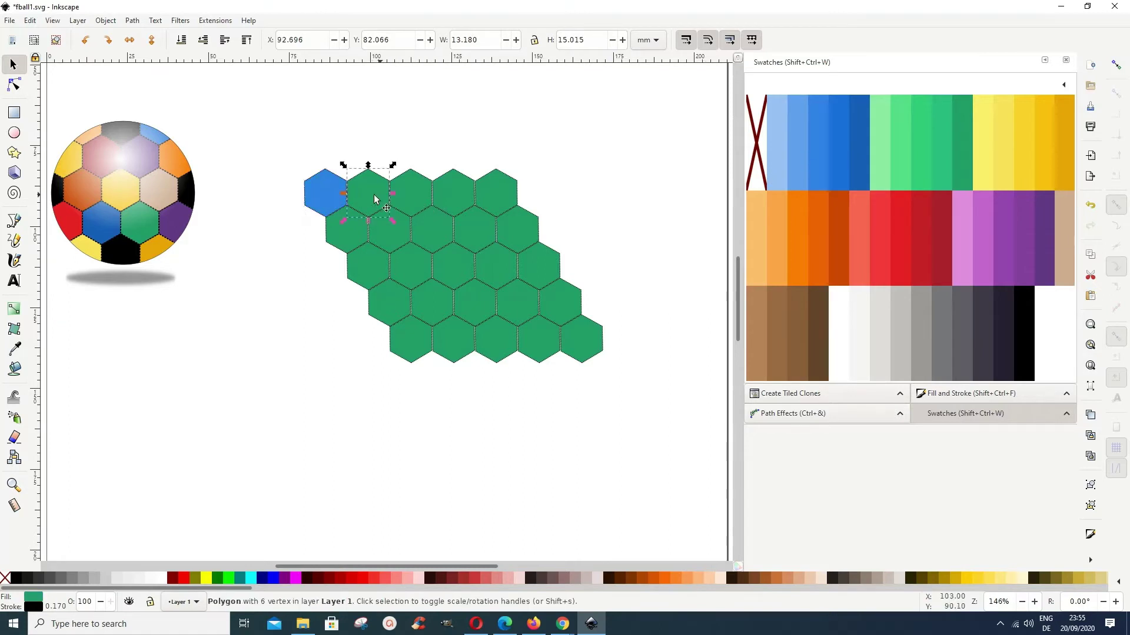
{"action": "left_click", "coordinate": [926, 159]}
{"action": "left_click", "coordinate": [411, 197]}
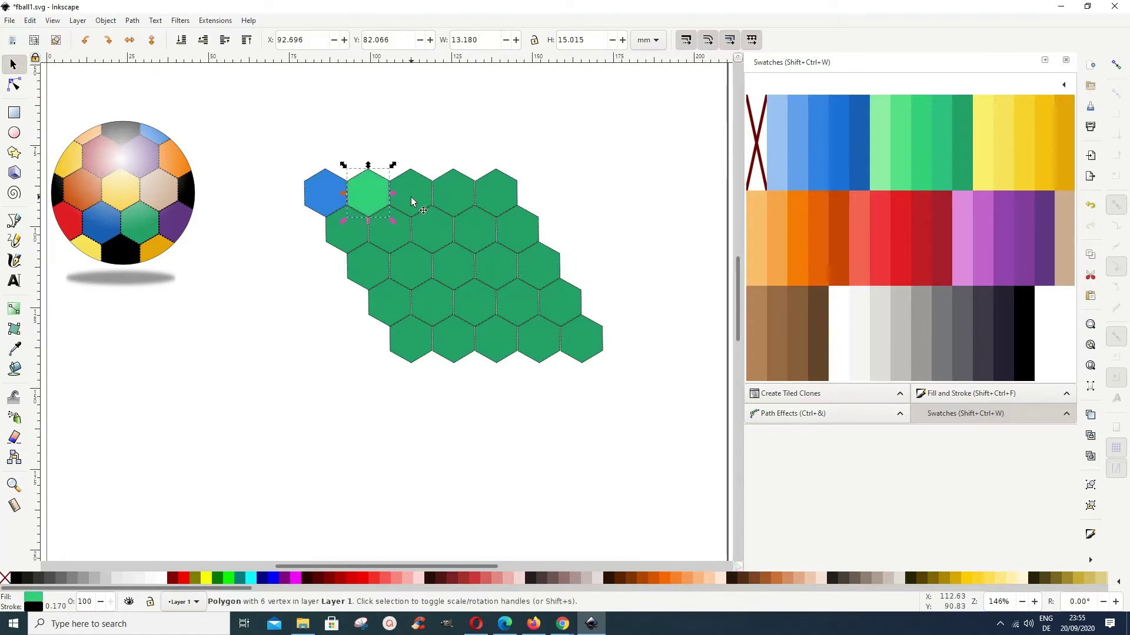
{"action": "left_click", "coordinate": [1059, 164]}
{"action": "left_click", "coordinate": [452, 196]}
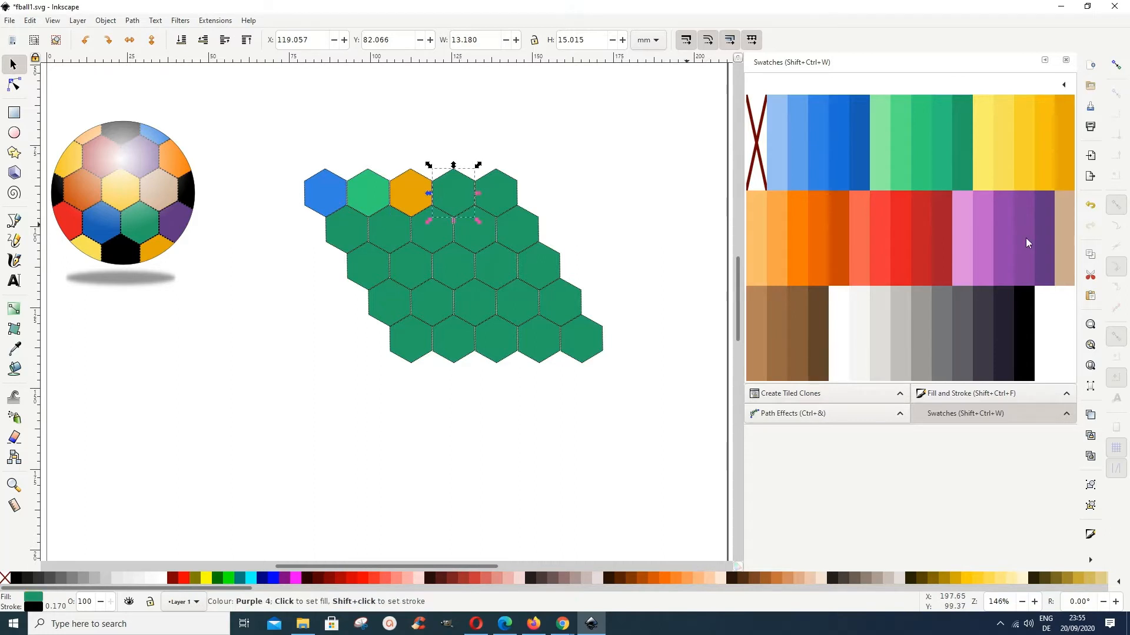
{"action": "left_click", "coordinate": [1026, 244]}
{"action": "left_click", "coordinate": [496, 193]}
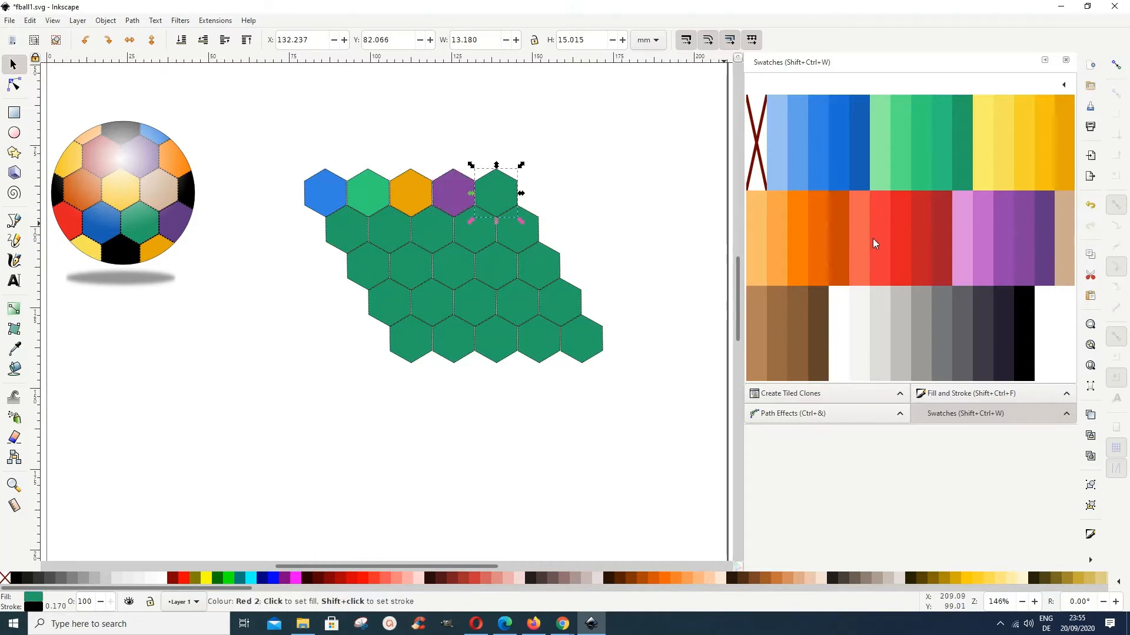
{"action": "left_click", "coordinate": [872, 244]}
- Recolour second- and third-row hexagons grey, black, black, dark navy, orange, red, pink and dark blue
{"action": "left_click", "coordinate": [512, 231]}
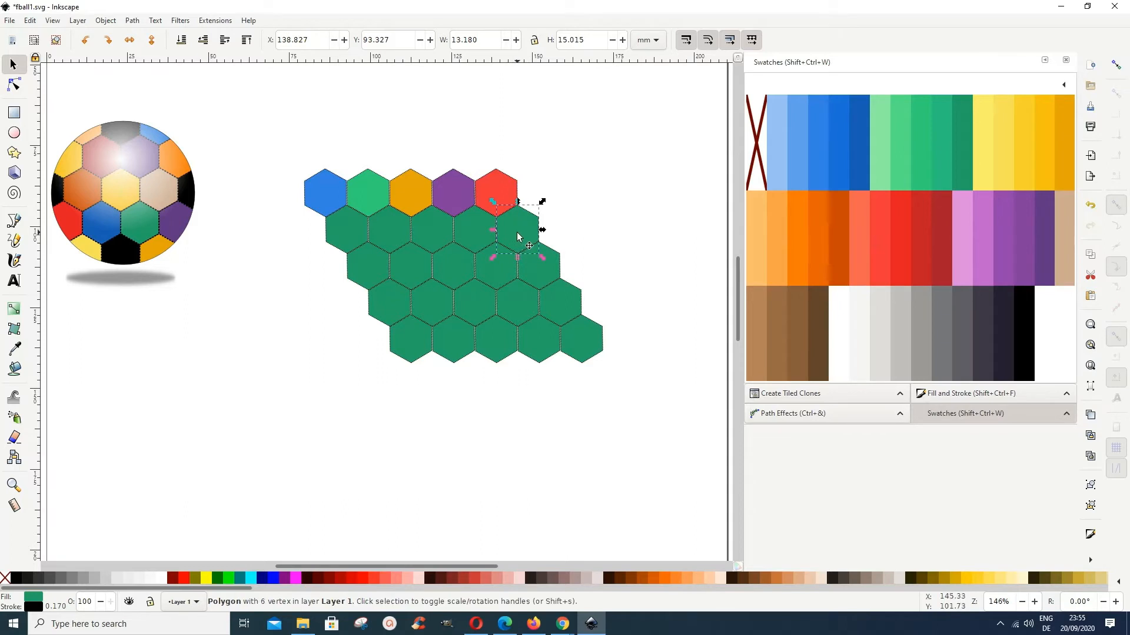
{"action": "left_click", "coordinate": [924, 334]}
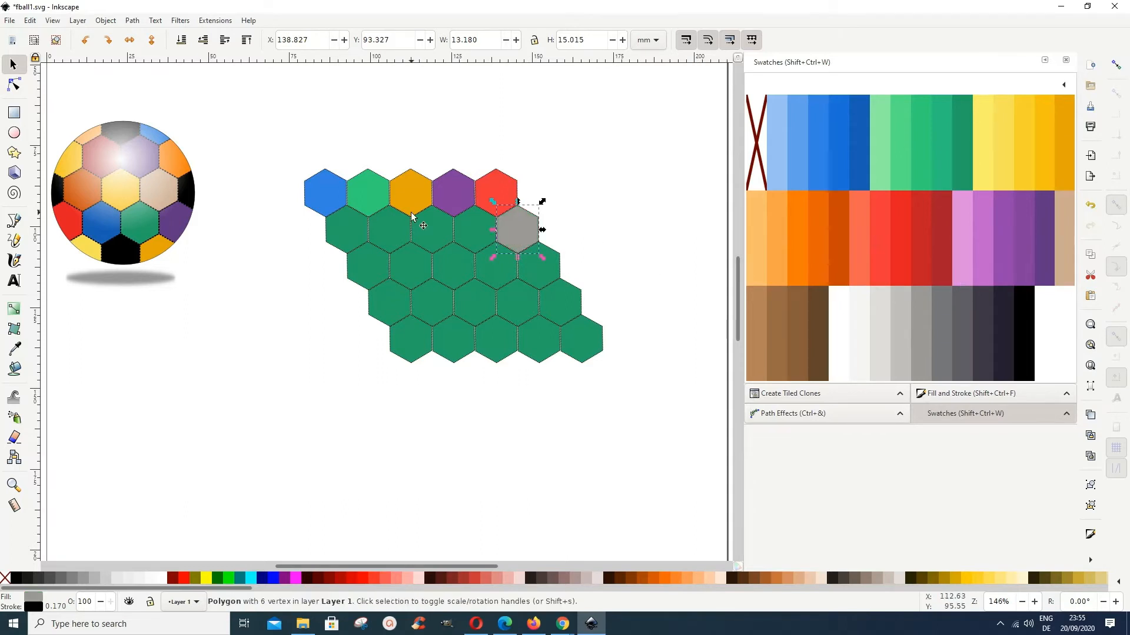
{"action": "left_click", "coordinate": [479, 232]}
{"action": "left_click", "coordinate": [1019, 323]}
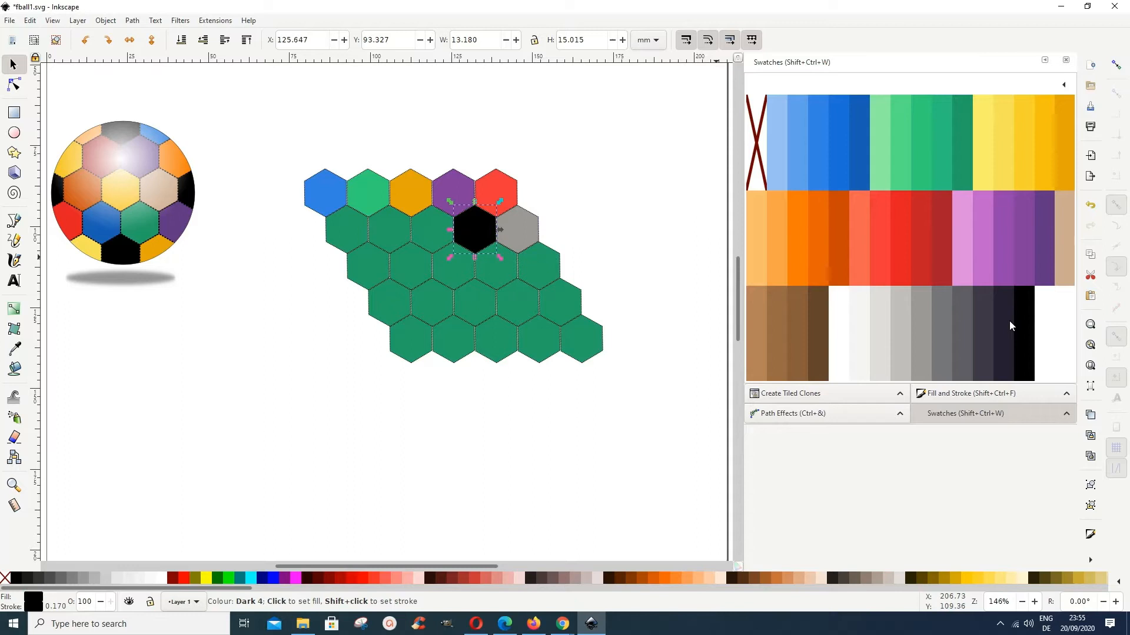
{"action": "left_click", "coordinate": [529, 265]}
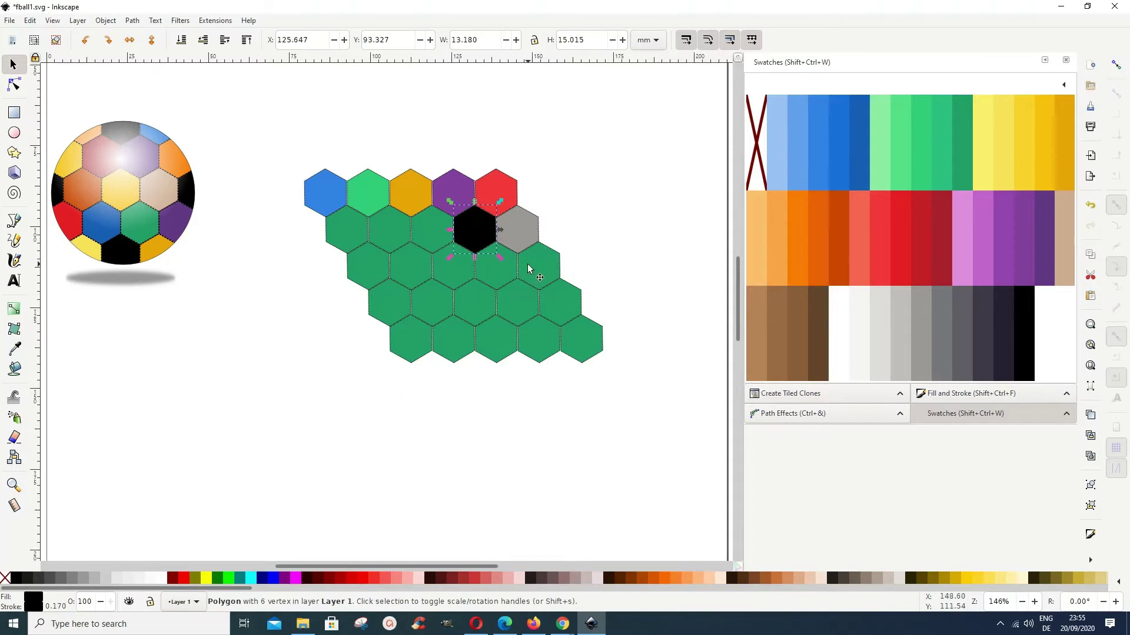
{"action": "left_click", "coordinate": [1023, 357]}
{"action": "left_click", "coordinate": [506, 301]}
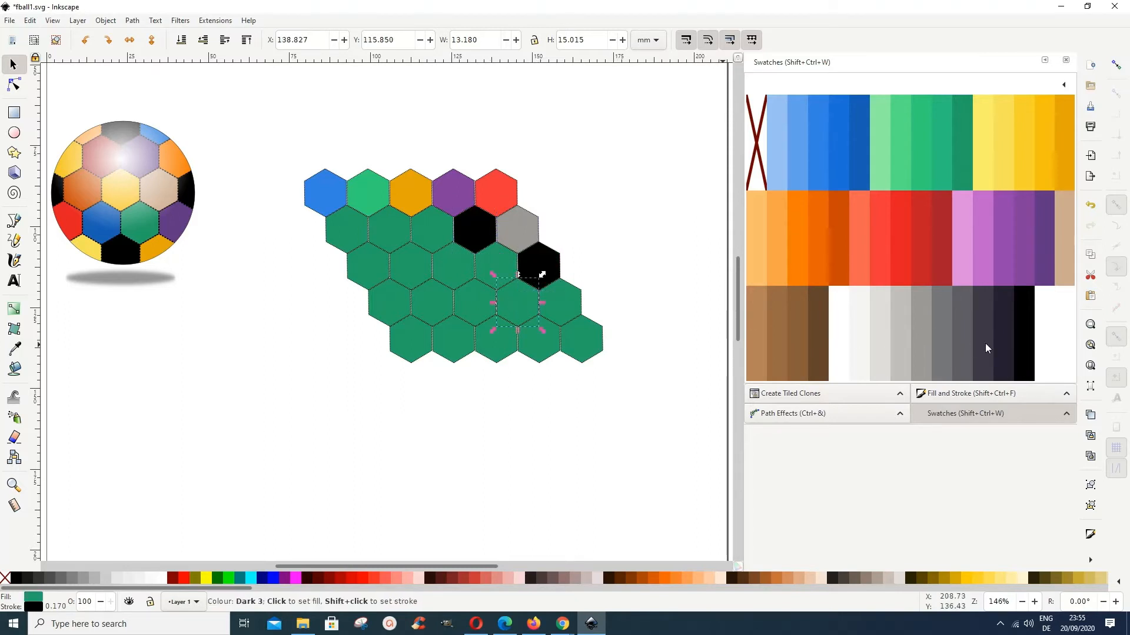
{"action": "left_click", "coordinate": [998, 354]}
{"action": "left_click", "coordinate": [444, 263]}
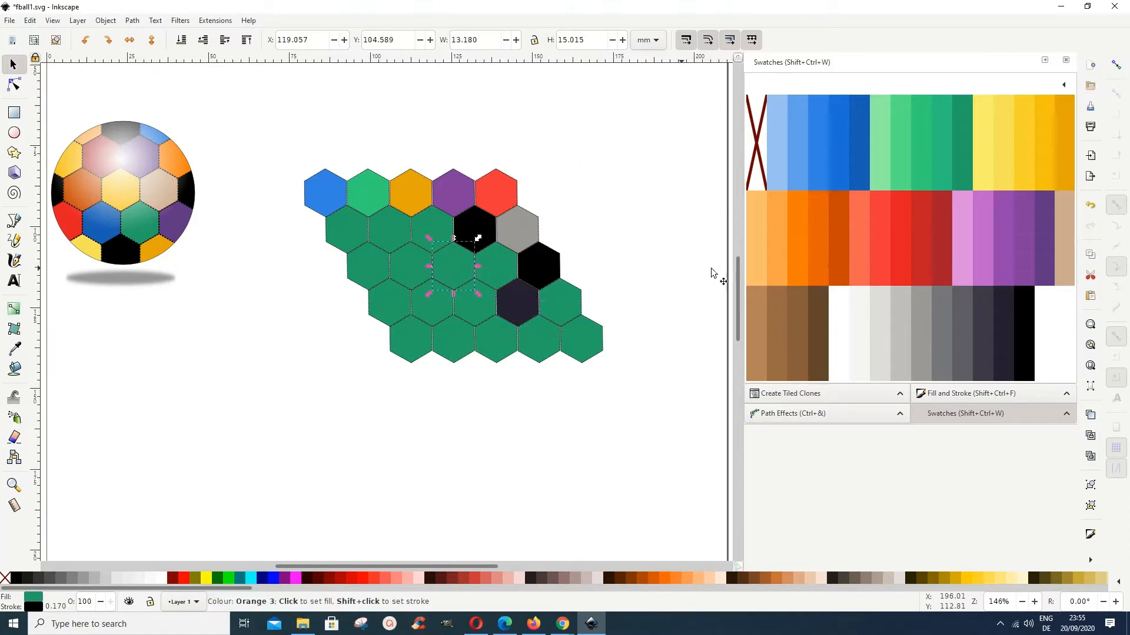
{"action": "left_click", "coordinate": [805, 259]}
{"action": "left_click", "coordinate": [445, 231]}
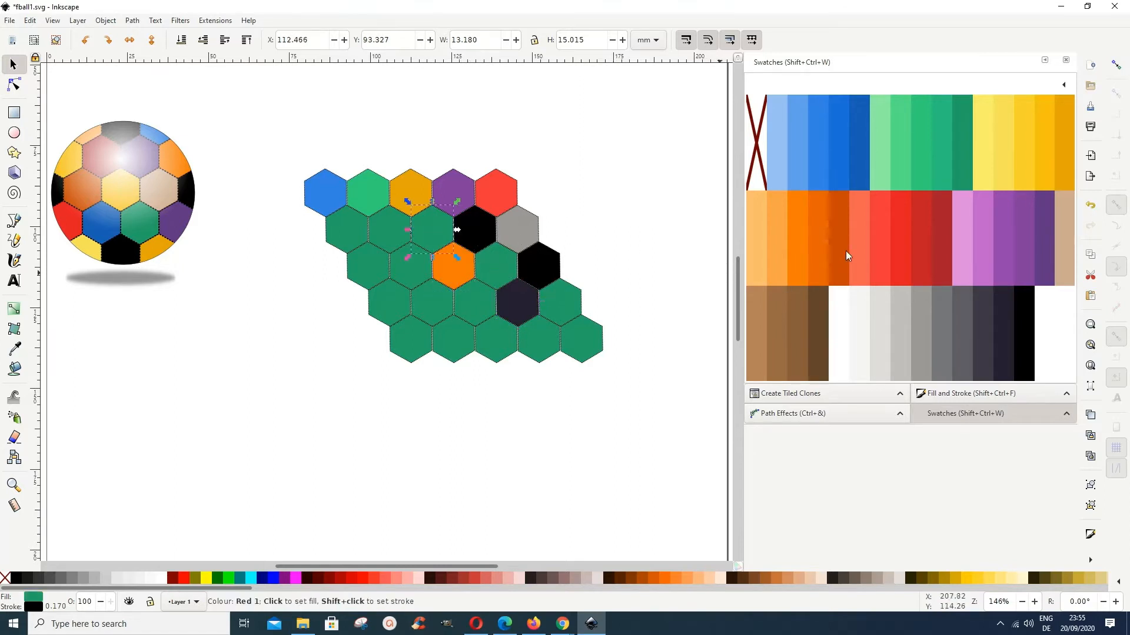
{"action": "left_click", "coordinate": [887, 252]}
{"action": "left_click", "coordinate": [379, 232]}
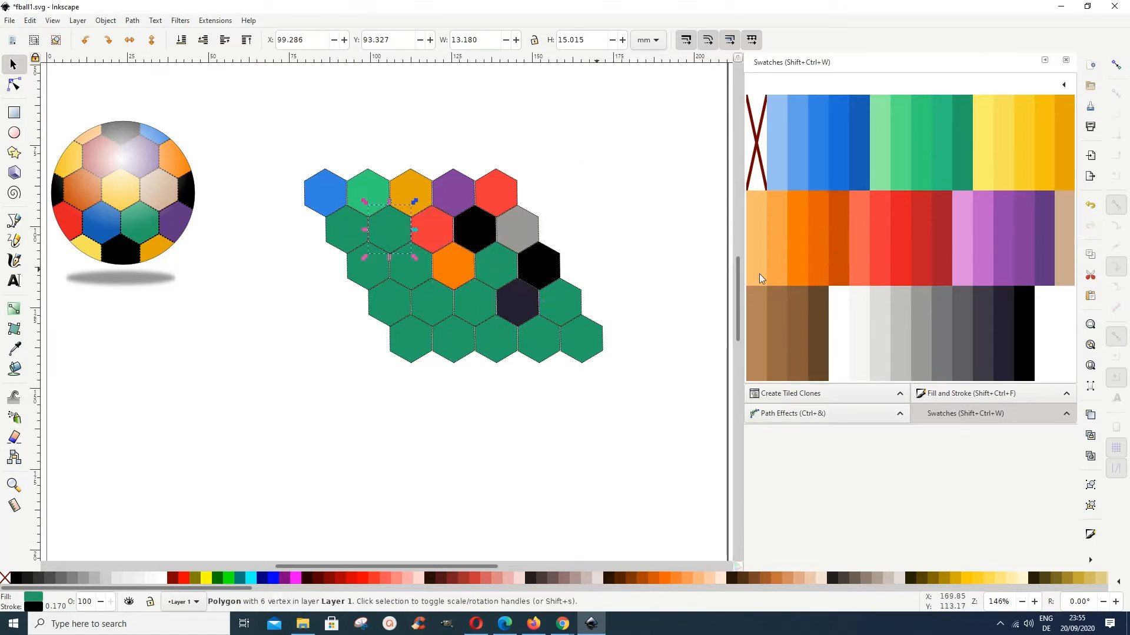
{"action": "left_click", "coordinate": [967, 254]}
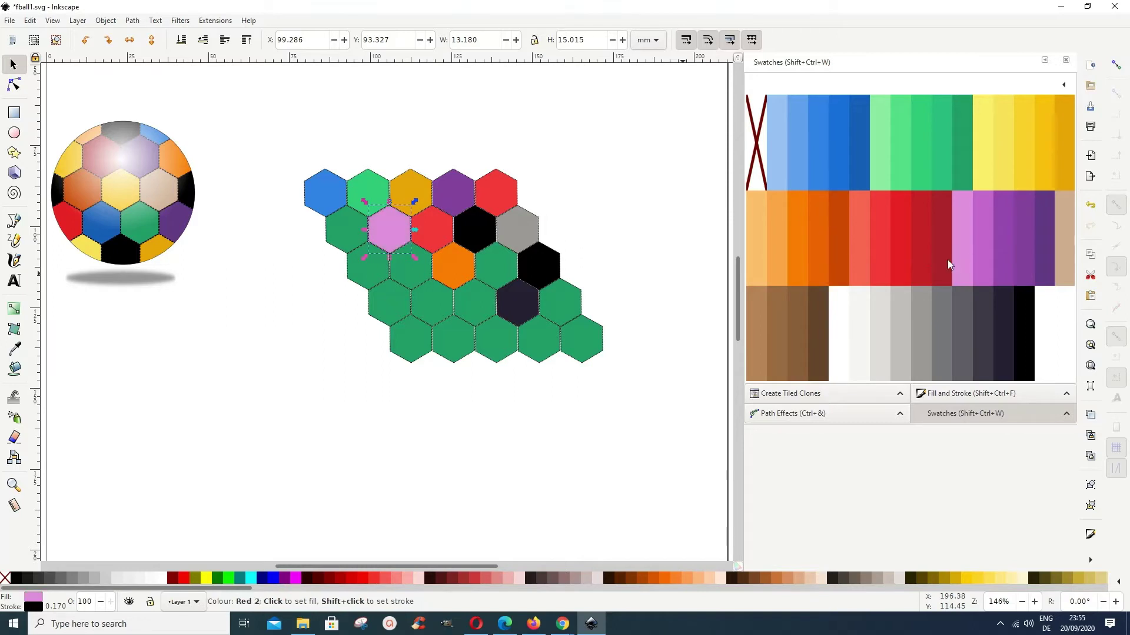
{"action": "left_click", "coordinate": [349, 234]}
{"action": "left_click", "coordinate": [857, 157]}
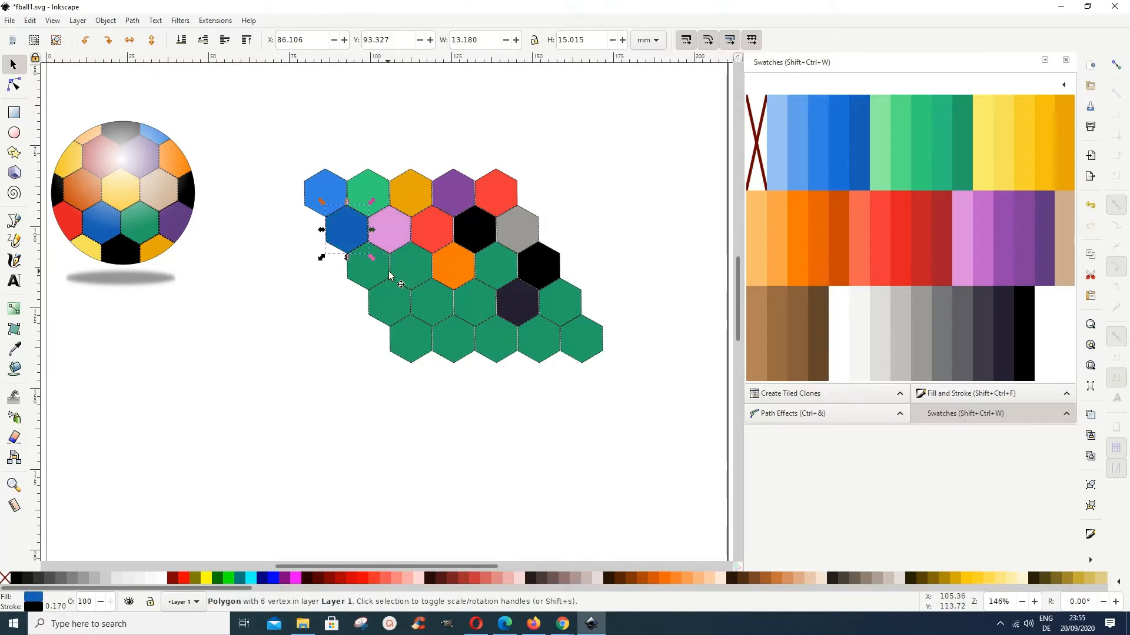
- Recolour third- and fourth-row hexagons dark grey, purple, light yellow, golden yellow, dark orange and salmon red
{"action": "left_click", "coordinate": [368, 269]}
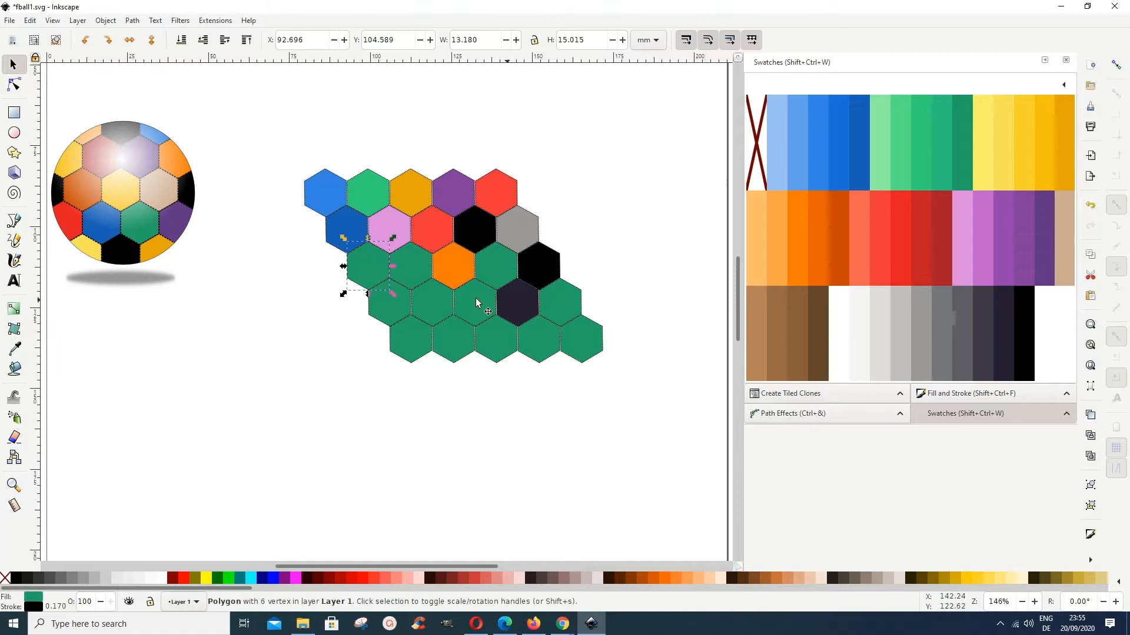
{"action": "left_click", "coordinate": [968, 316]}
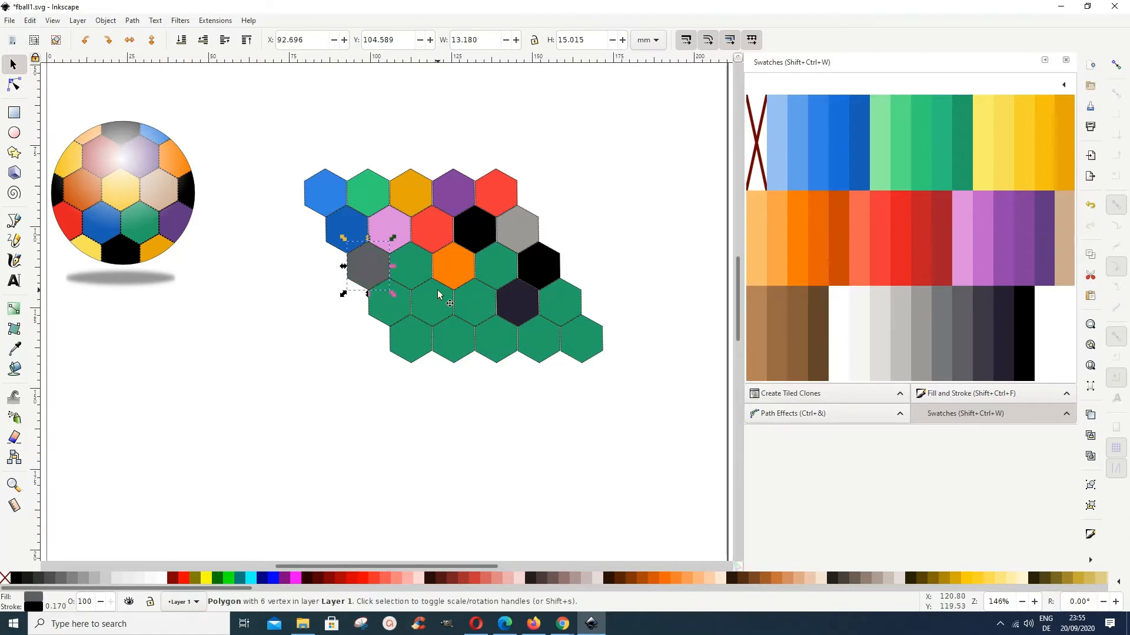
{"action": "left_click", "coordinate": [413, 273]}
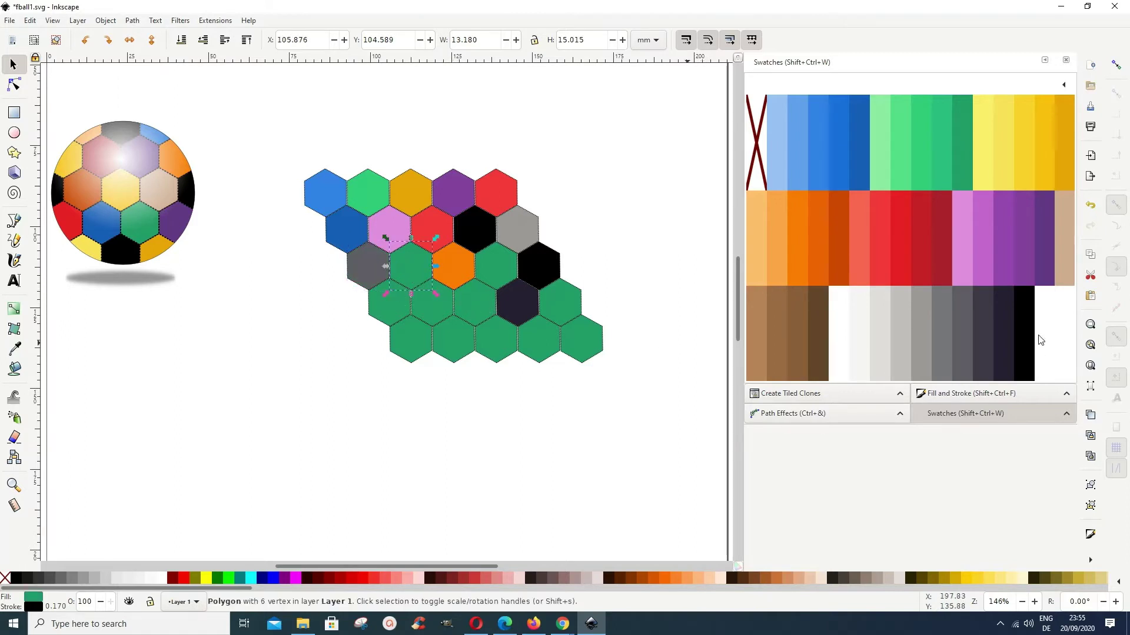
{"action": "left_click", "coordinate": [1006, 282]}
{"action": "left_click", "coordinate": [503, 274]}
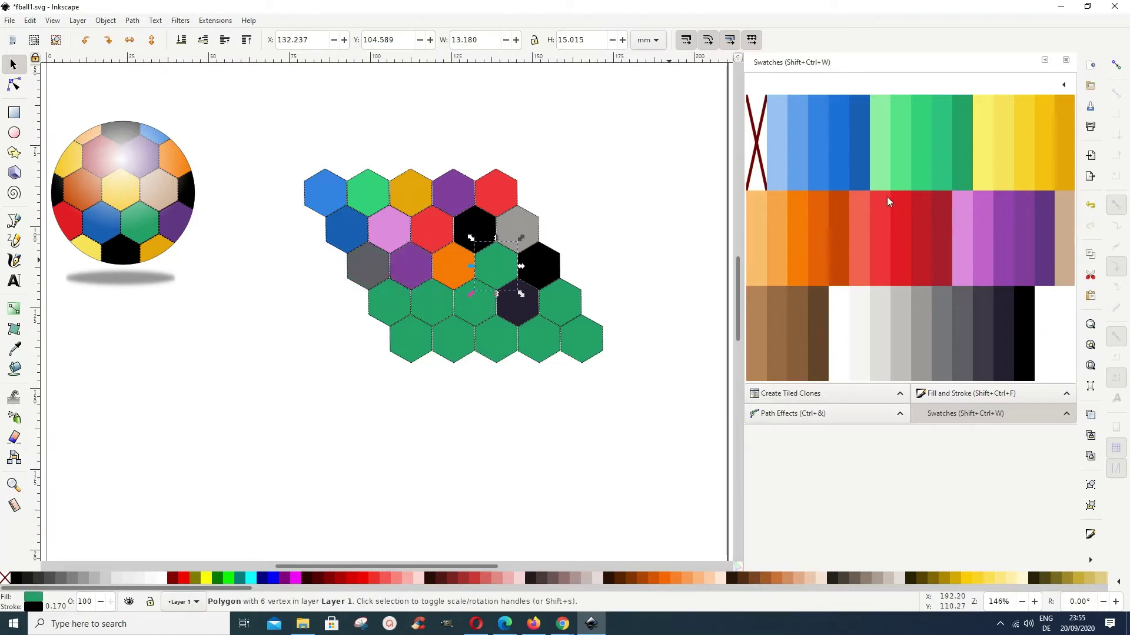
{"action": "left_click", "coordinate": [994, 168]}
{"action": "left_click", "coordinate": [483, 309]}
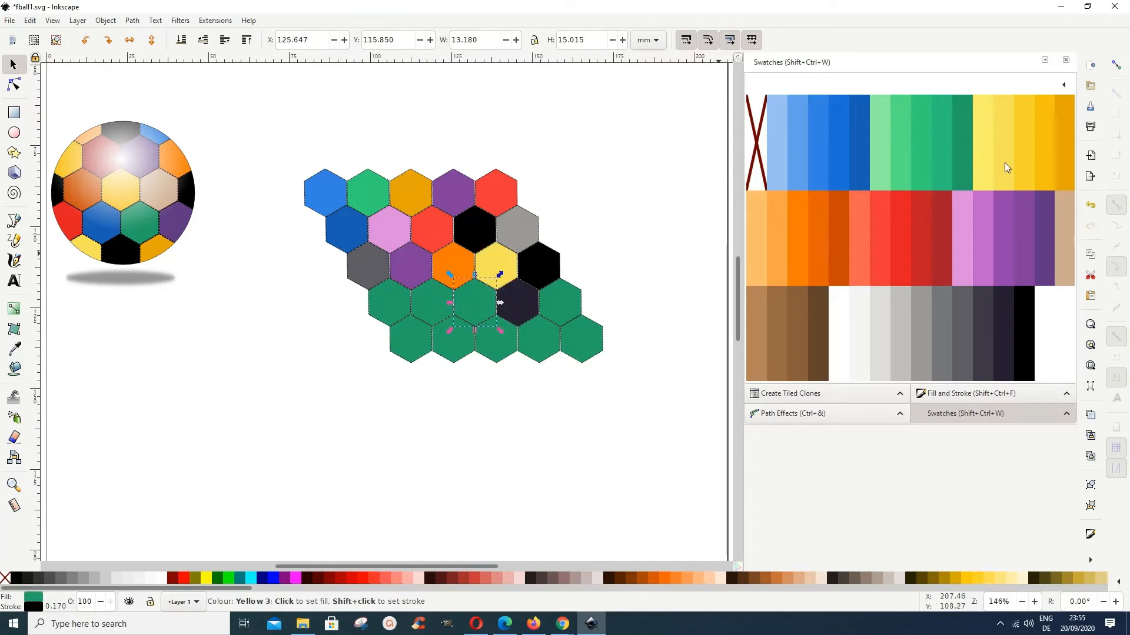
{"action": "left_click", "coordinate": [1016, 176]}
{"action": "left_click", "coordinate": [415, 313]}
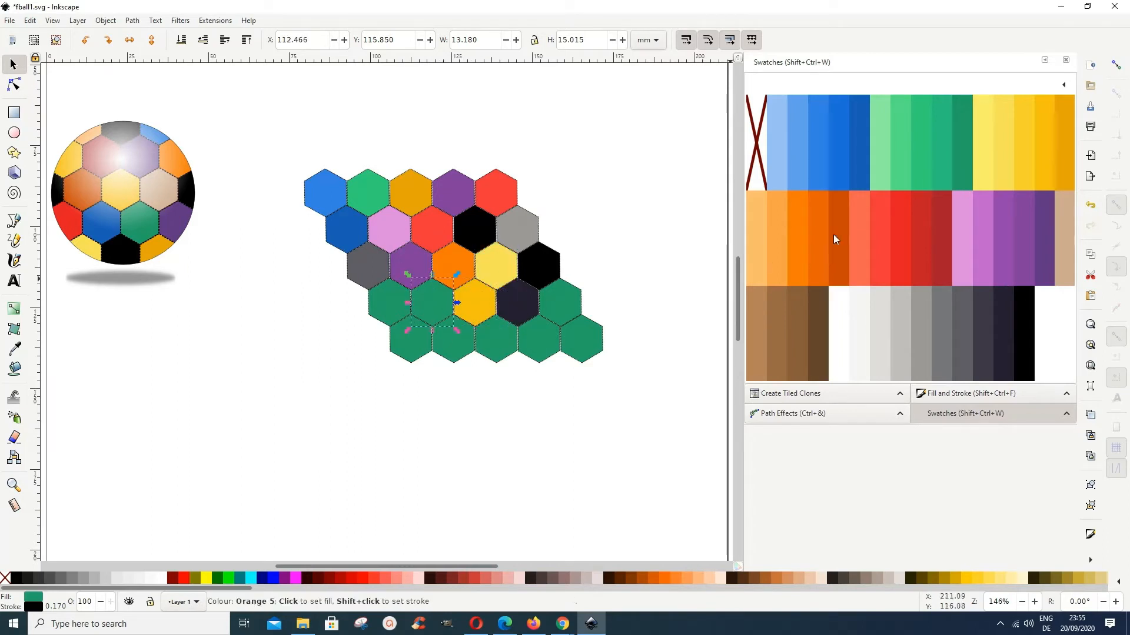
{"action": "left_click", "coordinate": [843, 237]}
{"action": "left_click", "coordinate": [393, 309]}
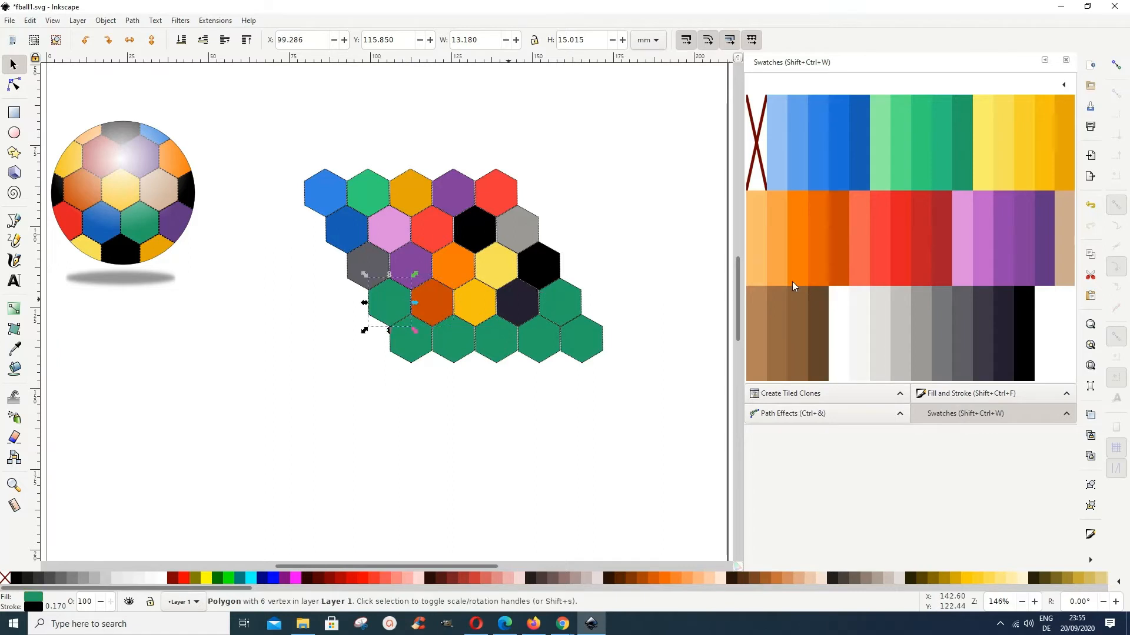
{"action": "left_click", "coordinate": [861, 269]}
- Recolour the remaining bottom hexagons light grey, dark navy, black, then change the navy one to orange
{"action": "left_click", "coordinate": [453, 339]}
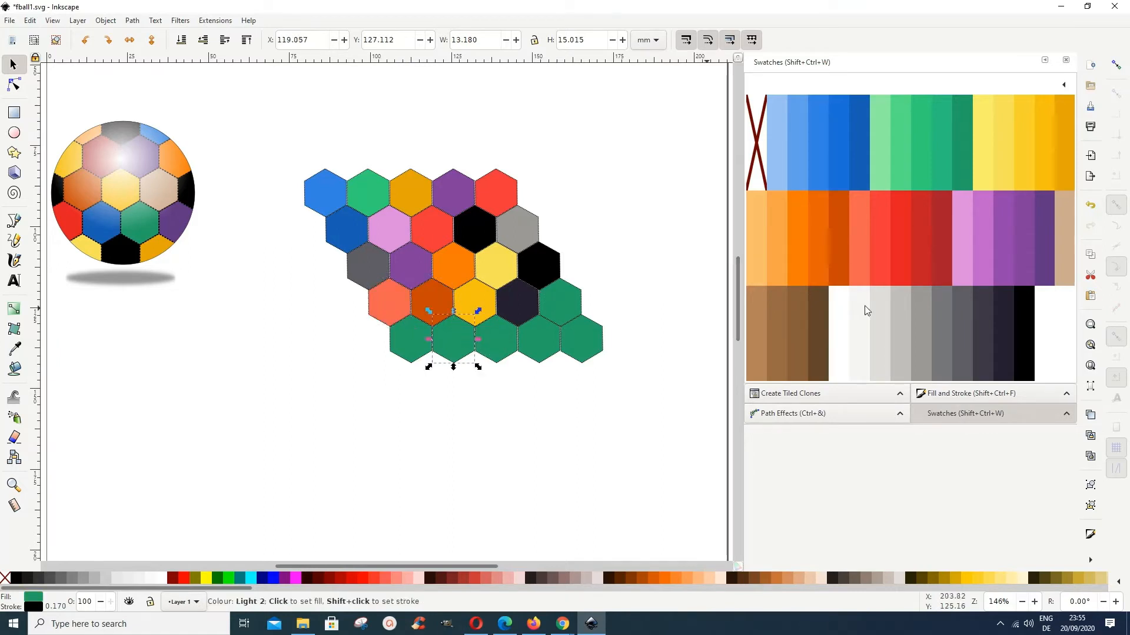
{"action": "left_click", "coordinate": [899, 330]}
{"action": "left_click", "coordinate": [565, 309]}
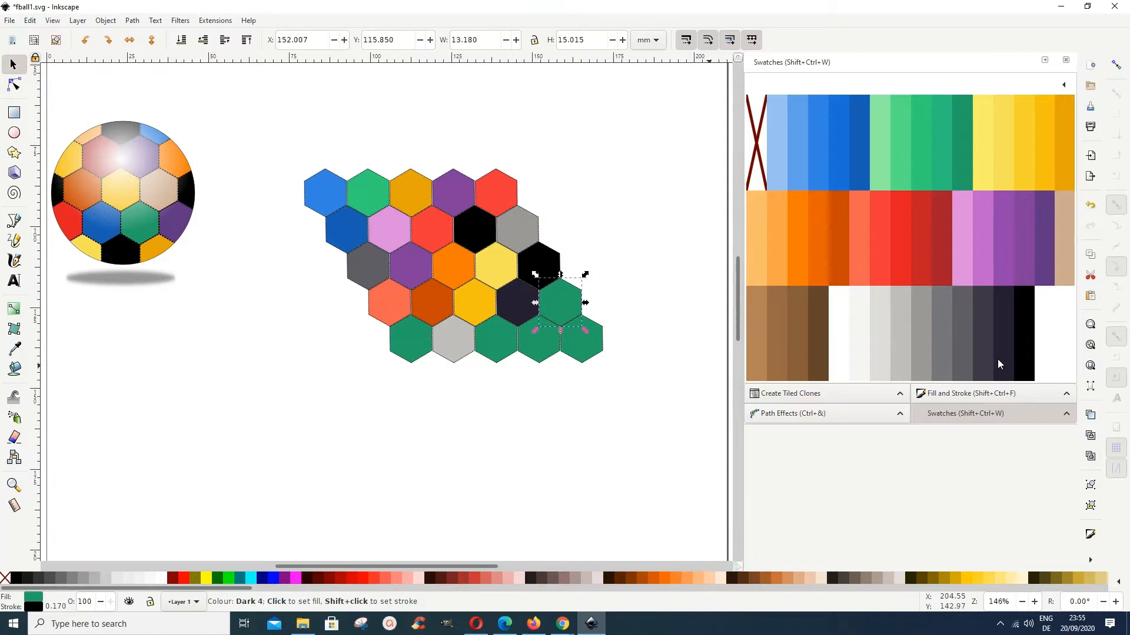
{"action": "left_click", "coordinate": [994, 354]}
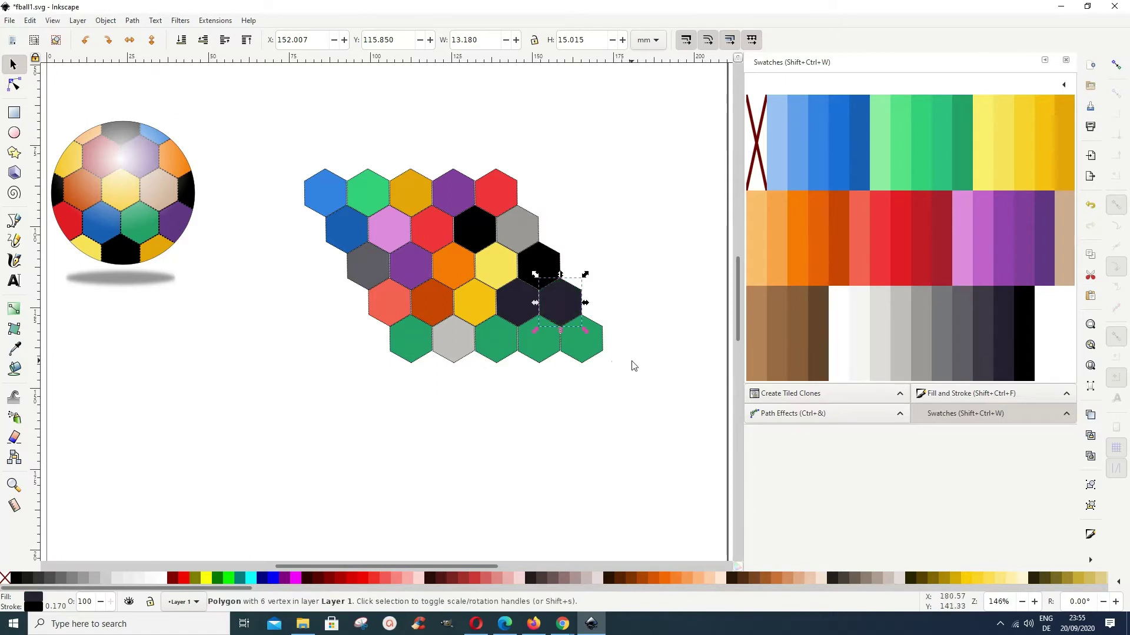
{"action": "left_click", "coordinate": [556, 351]}
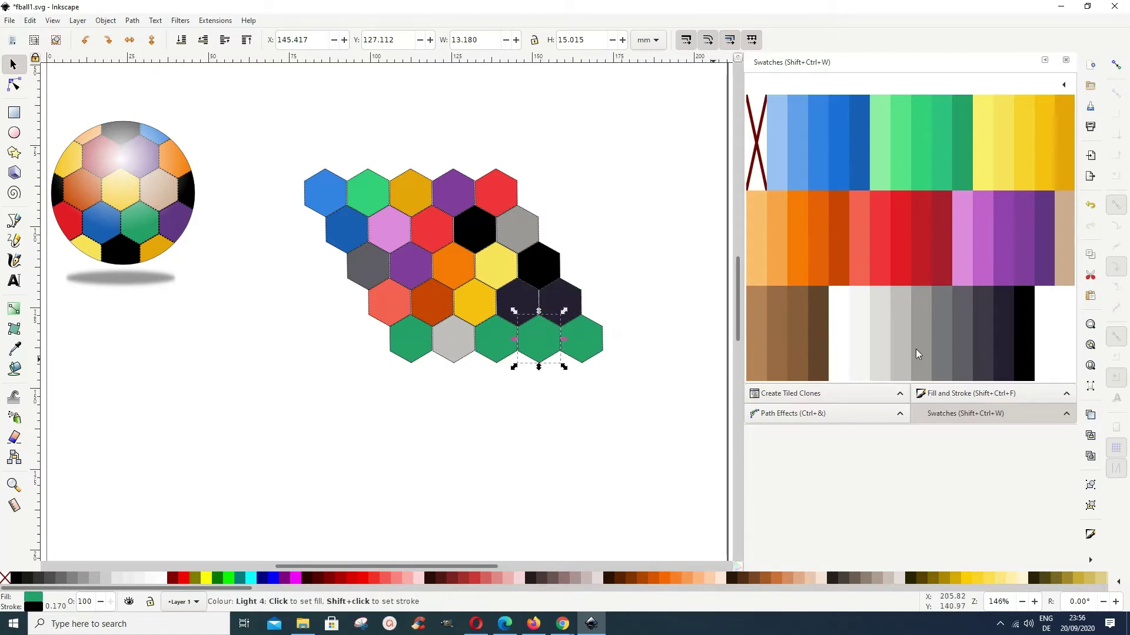
{"action": "left_click", "coordinate": [1022, 356]}
{"action": "left_click", "coordinate": [560, 302]}
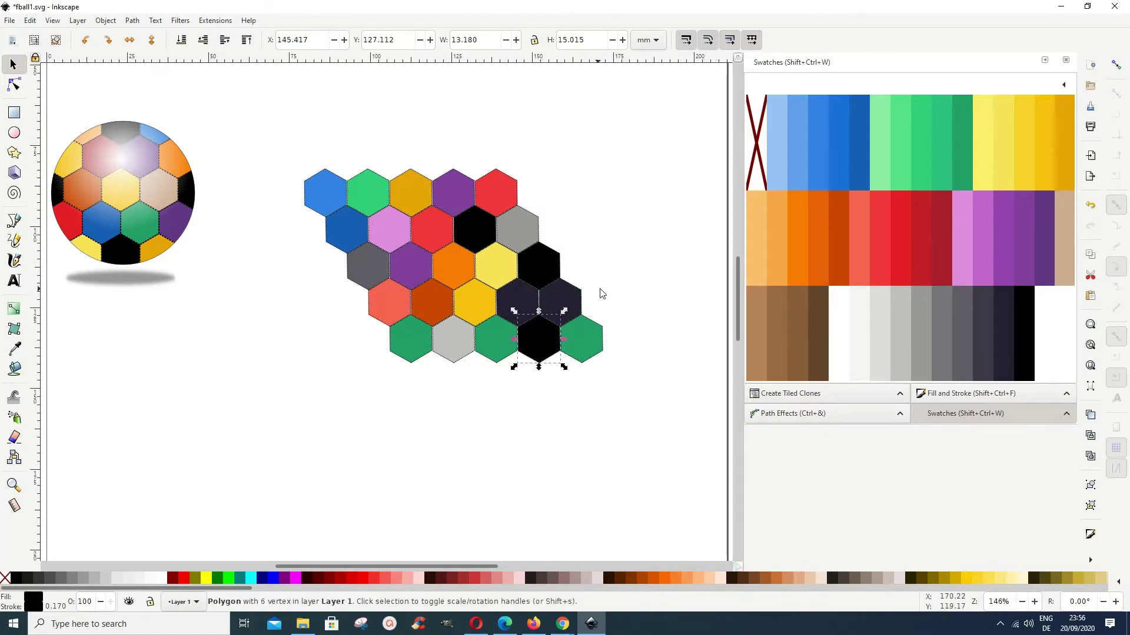
{"action": "left_click", "coordinate": [807, 272]}
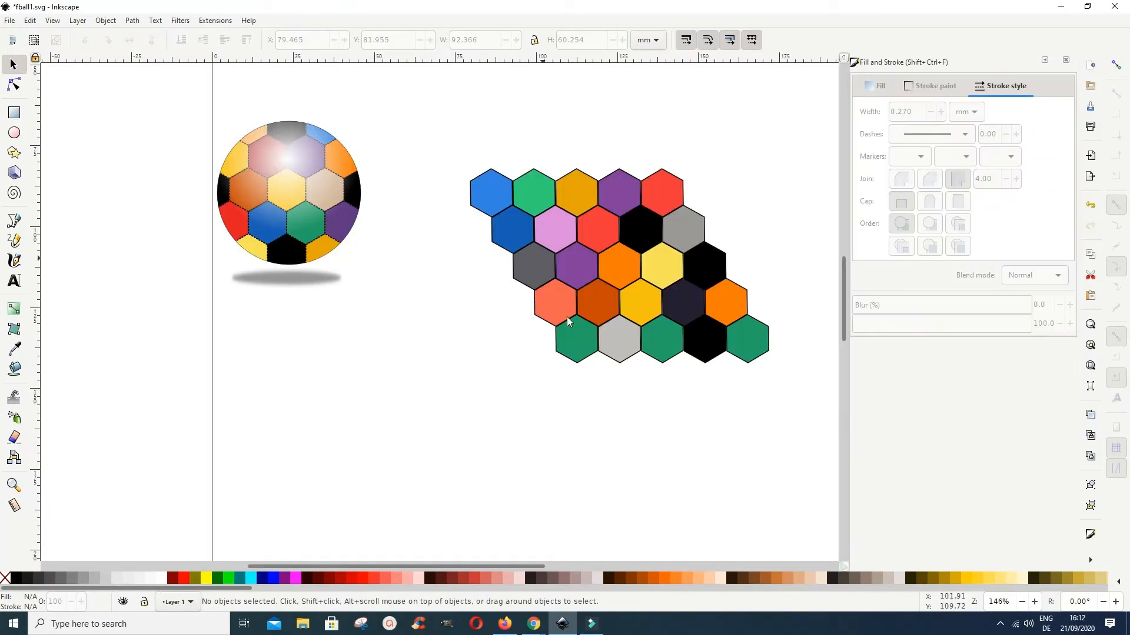
- Rubber-band select all 25 hexagons and set their outline width to 0.300
{"action": "left_click_drag", "start_coordinate": [459, 134], "coordinate": [823, 431]}
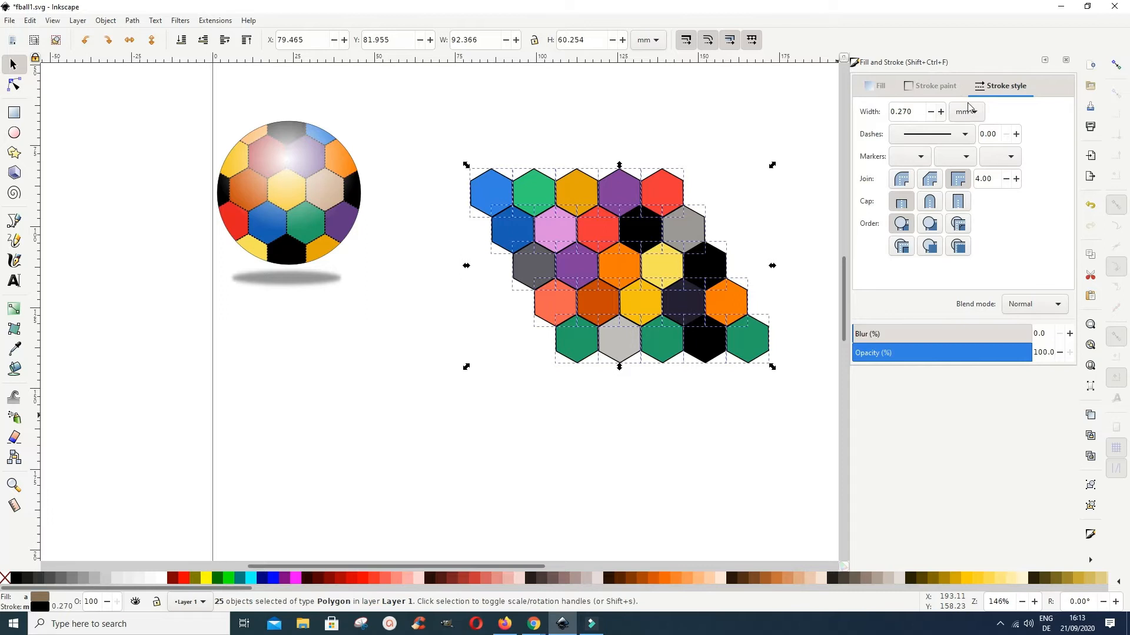
{"action": "left_click", "coordinate": [906, 112]}
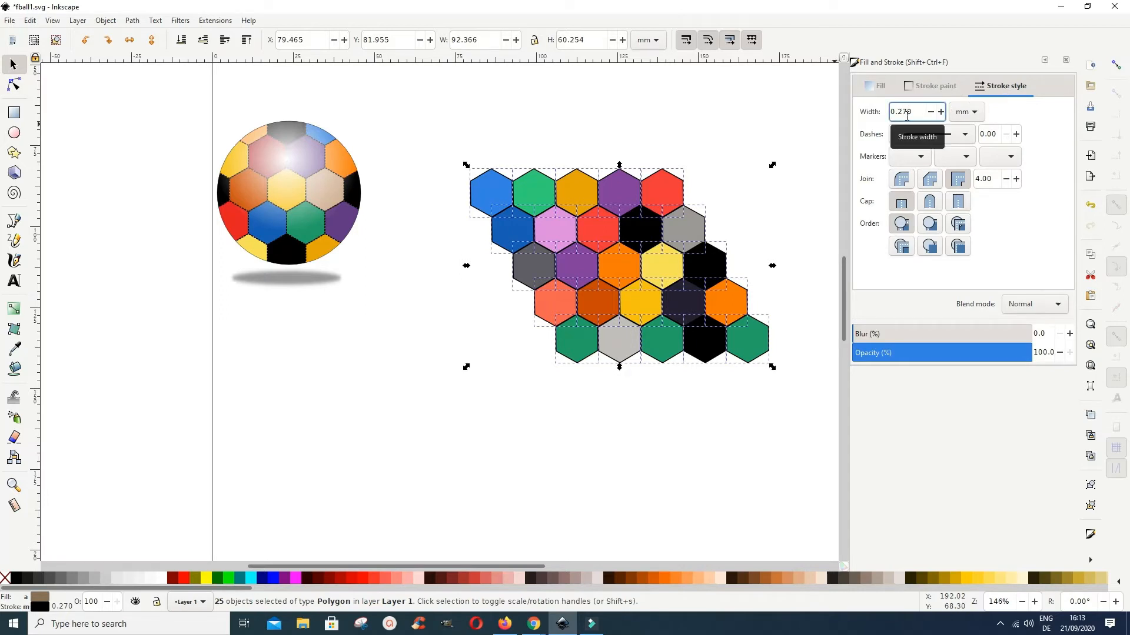
{"action": "key", "text": "BackSpace"}
{"action": "key", "text": "BackSpace"}
{"action": "key", "text": "Return"}
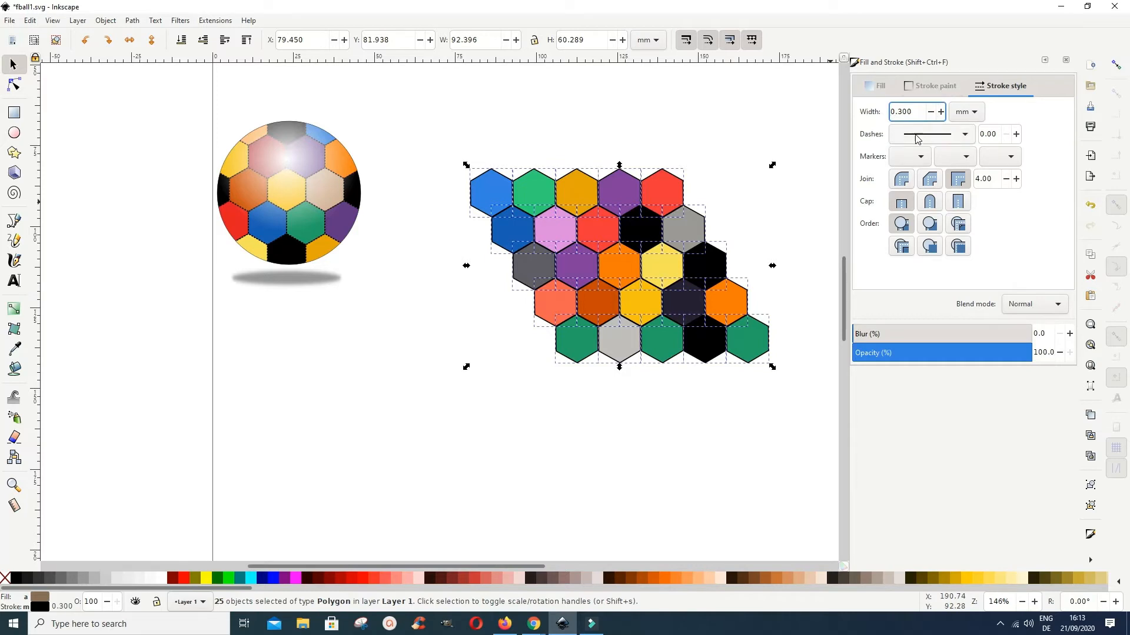
- Give all the selected hexagon outlines a dashed pattern, then deselect
{"action": "left_click", "coordinate": [967, 136]}
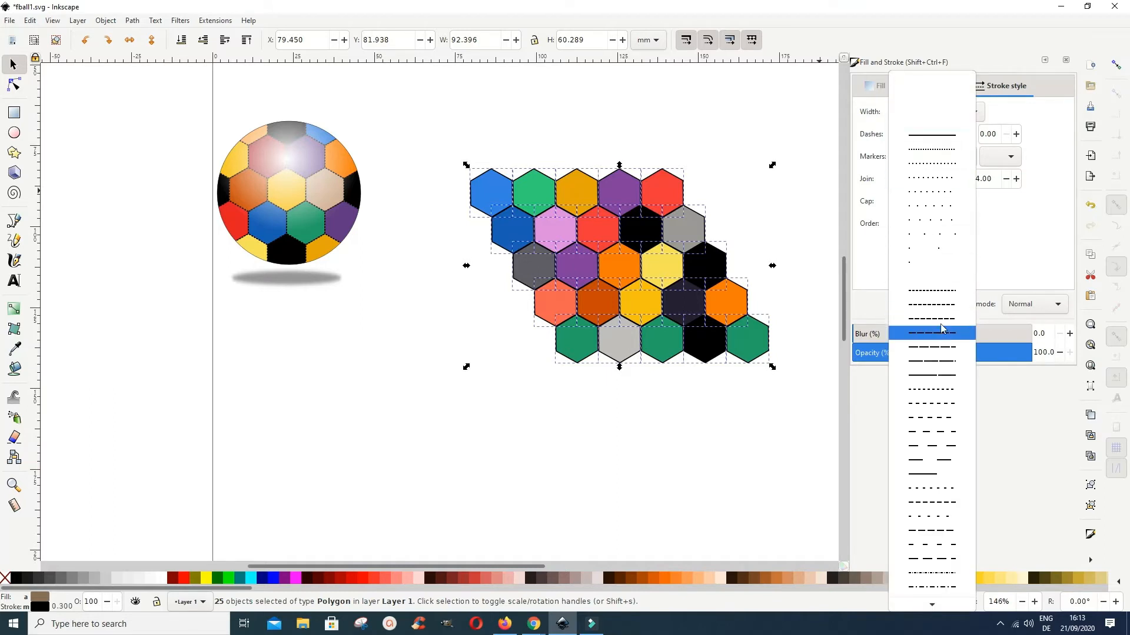
{"action": "left_click", "coordinate": [932, 293]}
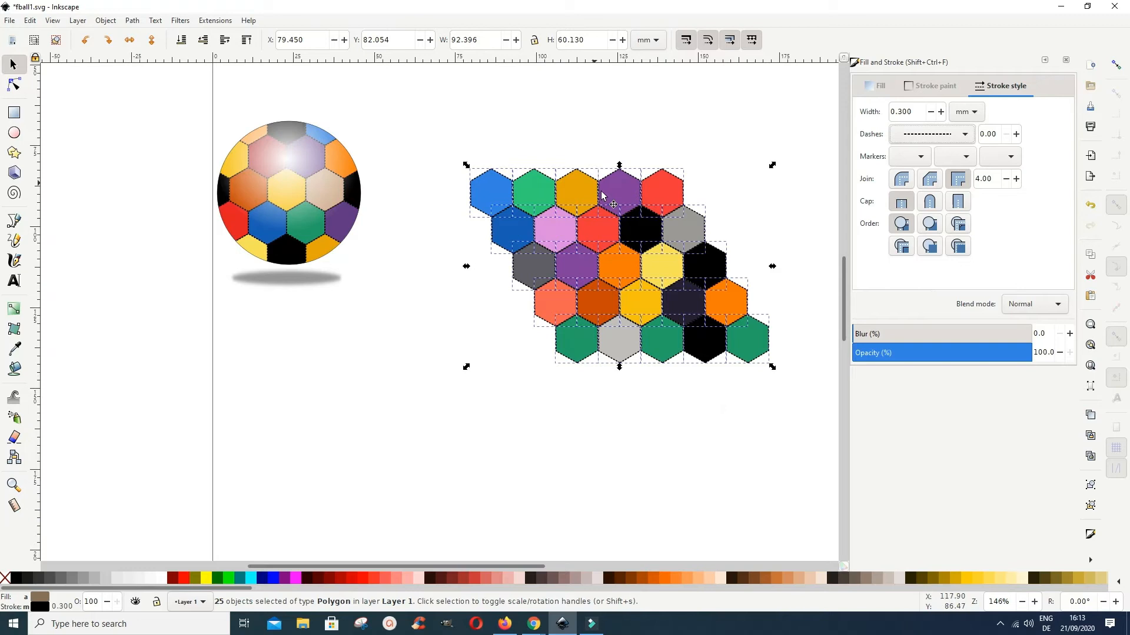
{"action": "left_click", "coordinate": [655, 428]}
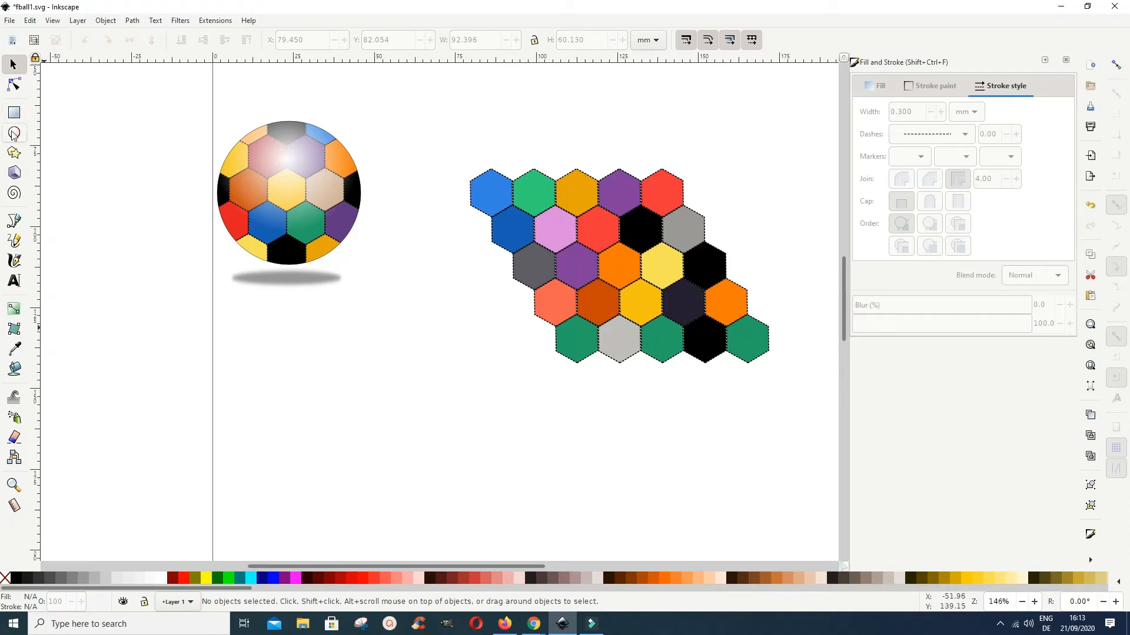
- Draw a grey circle with the Ellipse tool below the hexagon grid
{"action": "left_click", "coordinate": [14, 133]}
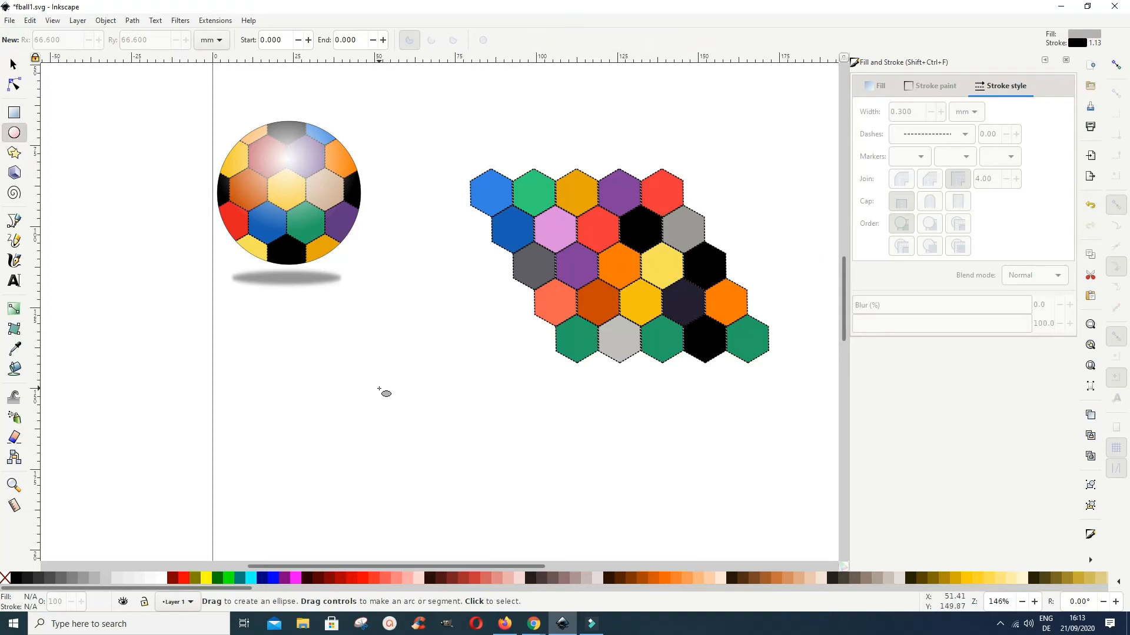
{"action": "left_click_drag", "start_coordinate": [381, 391], "coordinate": [458, 461]}
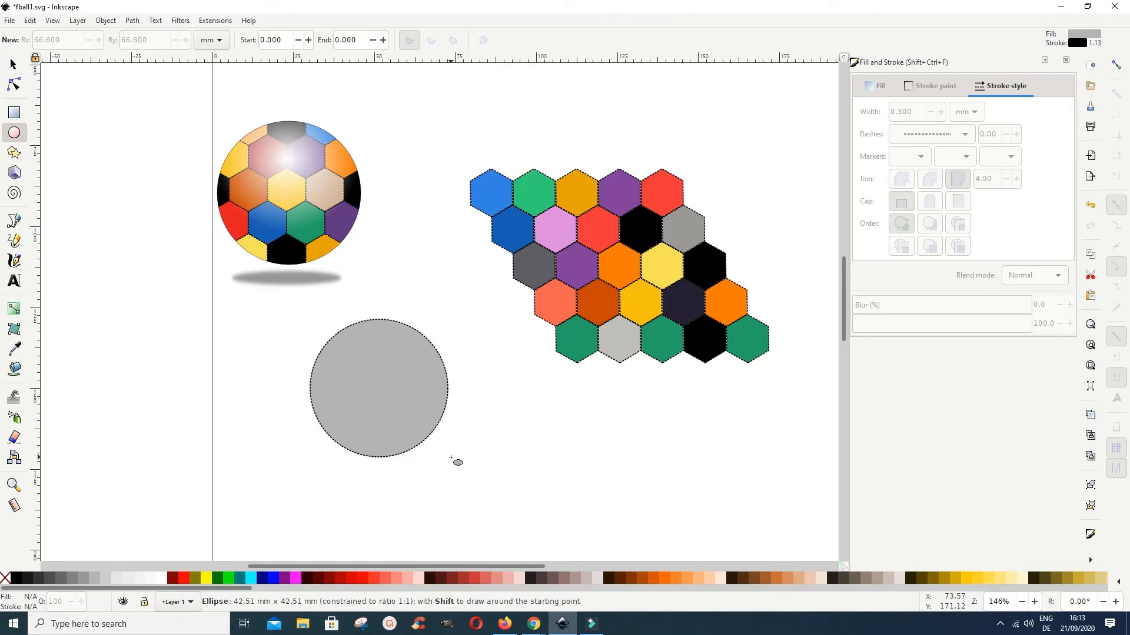
{"action": "left_click_drag", "start_coordinate": [457, 461], "coordinate": [453, 459]}
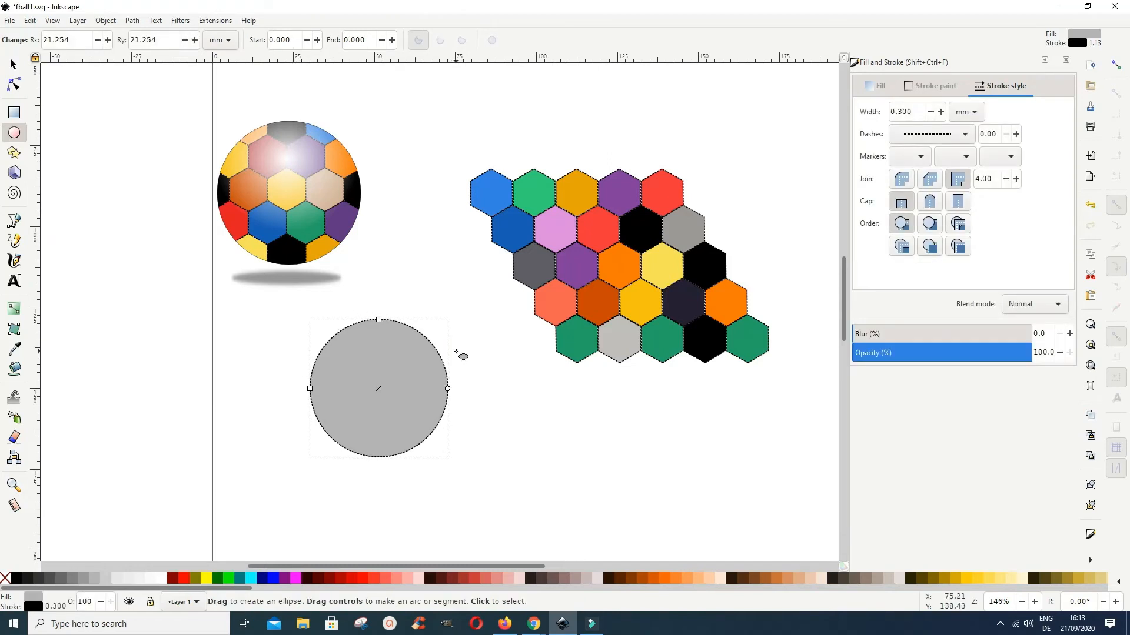
- Make the circle's outline solid and thin its width to 0.100 mm
{"action": "left_click", "coordinate": [966, 136]}
{"action": "scroll", "coordinate": [951, 65], "scroll_direction": "up", "scroll_amount": 1}
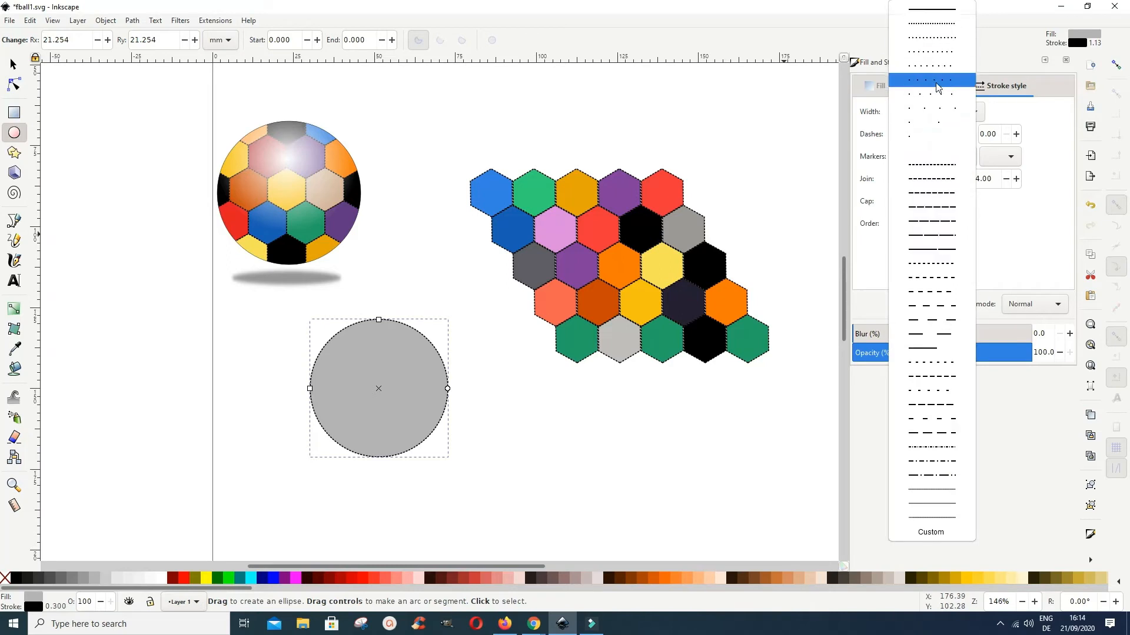
{"action": "left_click", "coordinate": [947, 13]}
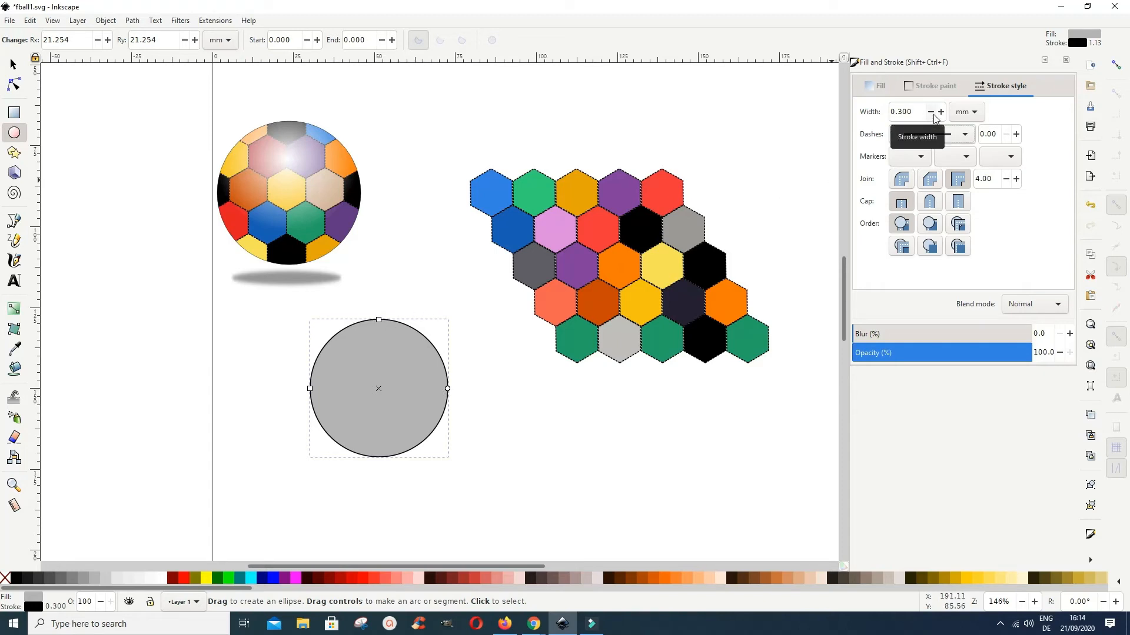
{"action": "left_click", "coordinate": [935, 117]}
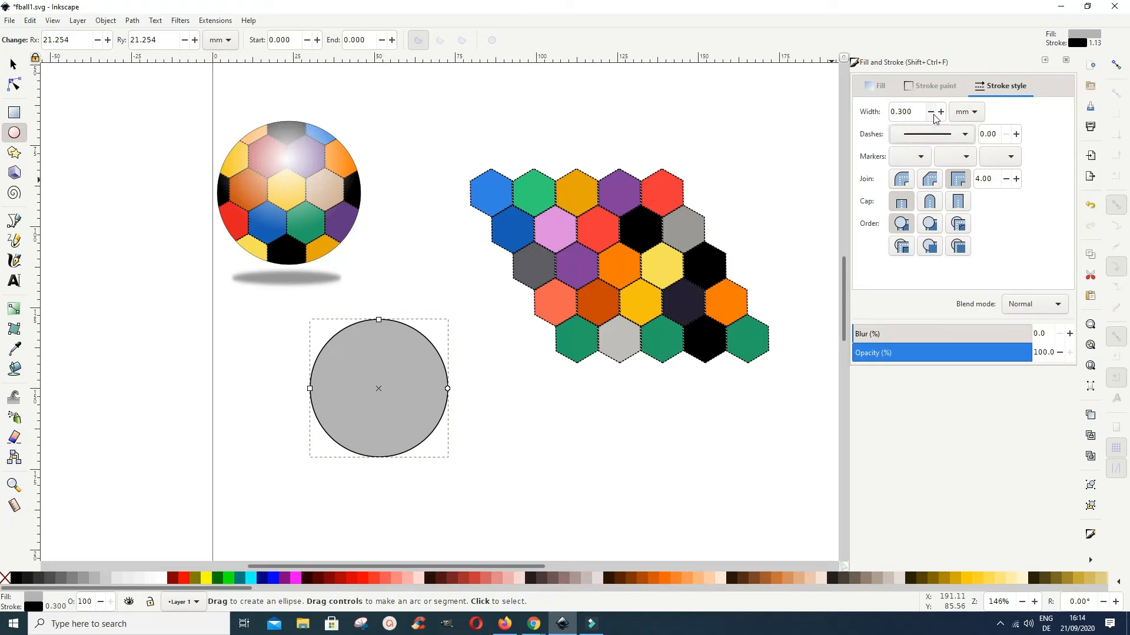
{"action": "left_click", "coordinate": [931, 111]}
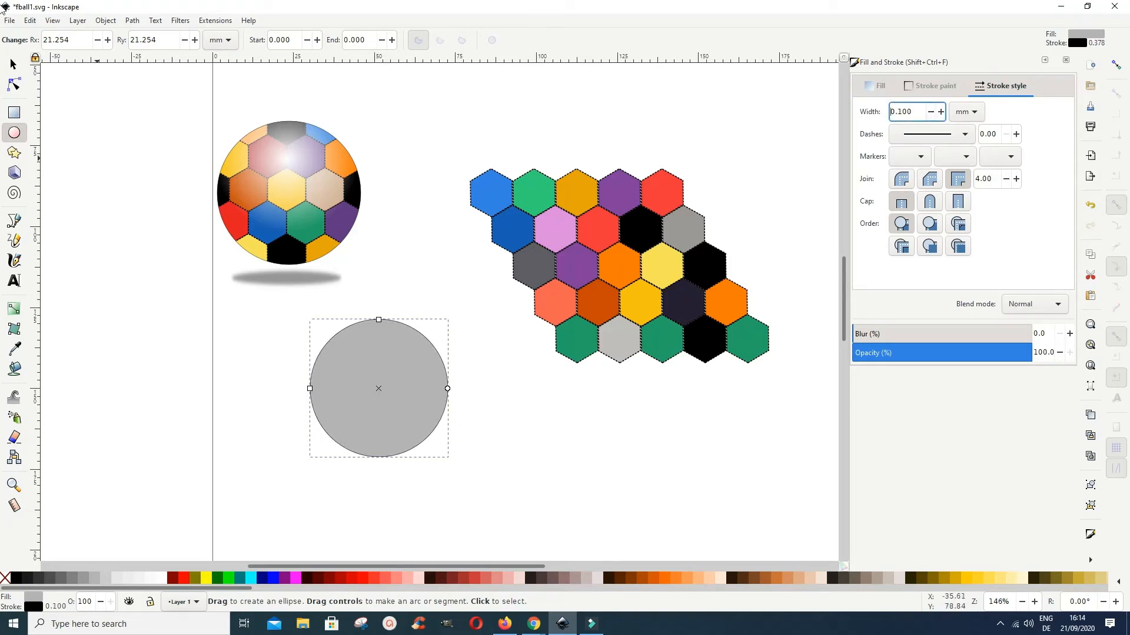
{"action": "left_click", "coordinate": [12, 65]}
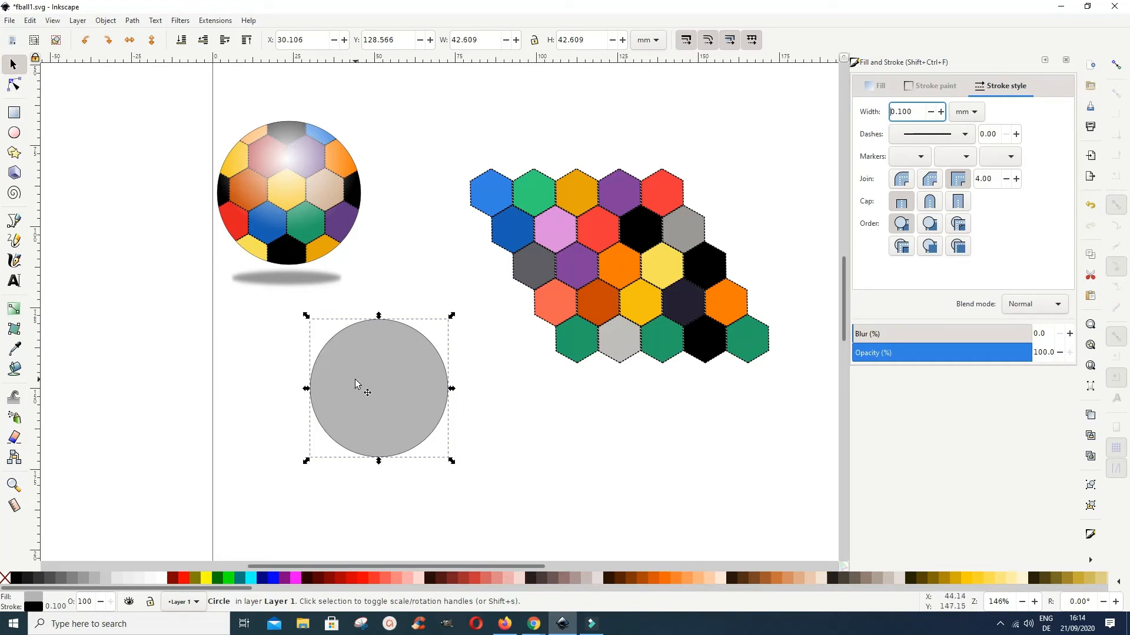
- Move the circle onto the hexagon grid and fill it with a grey radial gradient
{"action": "mouse_move", "coordinate": [357, 379]}
{"action": "left_mouse_down"}
{"action": "mouse_move", "coordinate": [606, 252]}
{"action": "mouse_move", "coordinate": [613, 259]}
{"action": "mouse_move", "coordinate": [599, 257]}
{"action": "left_mouse_up"}
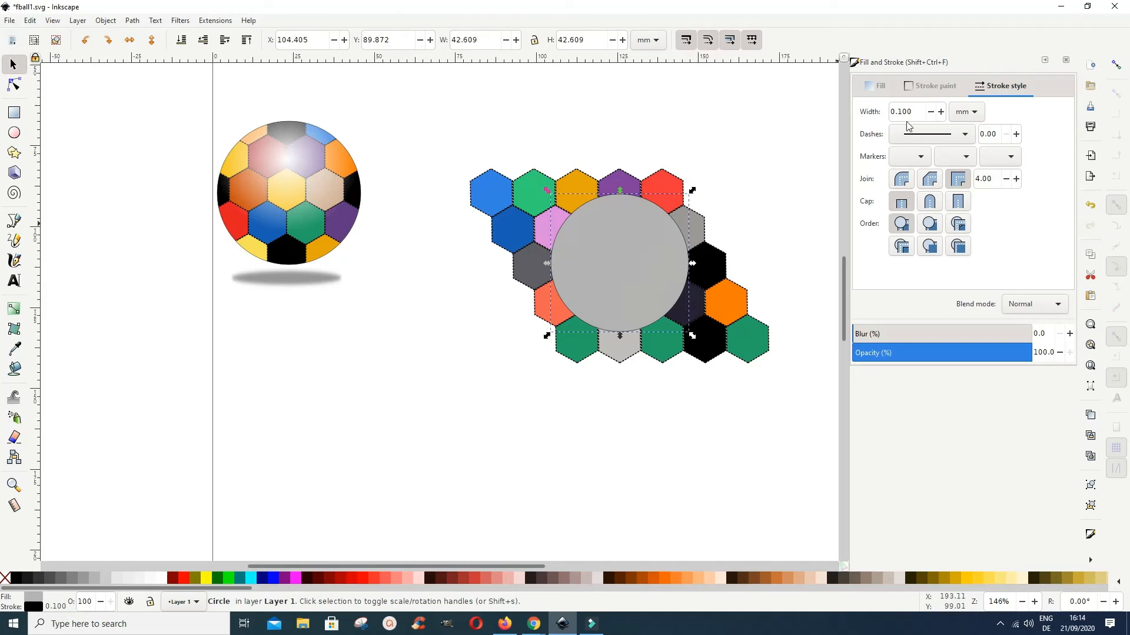
{"action": "left_click", "coordinate": [883, 85]}
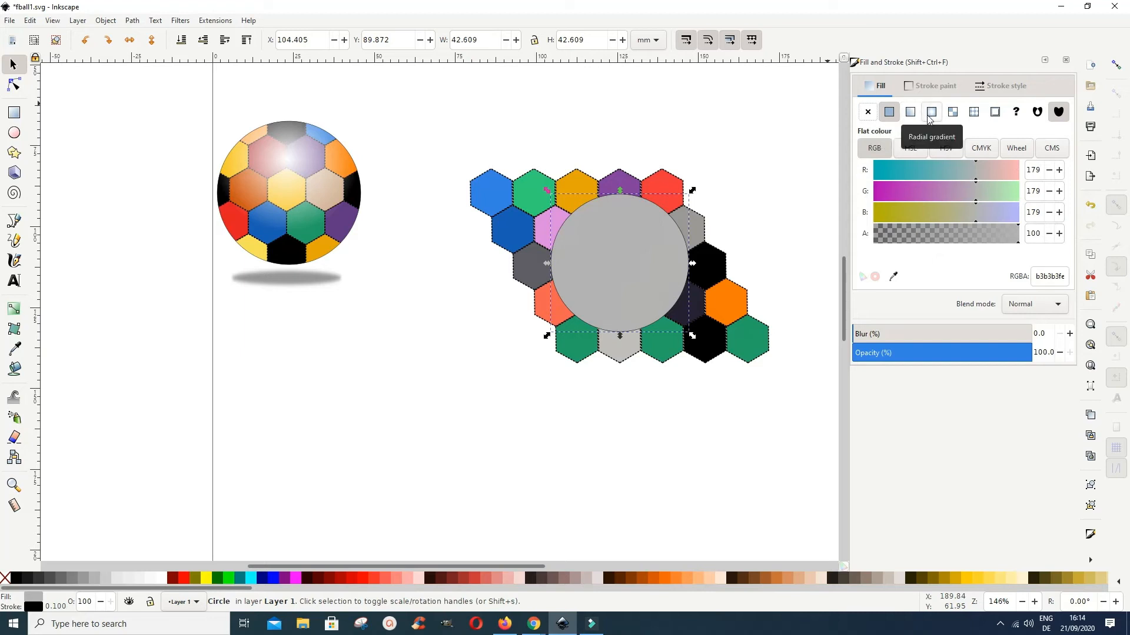
{"action": "left_click", "coordinate": [932, 112]}
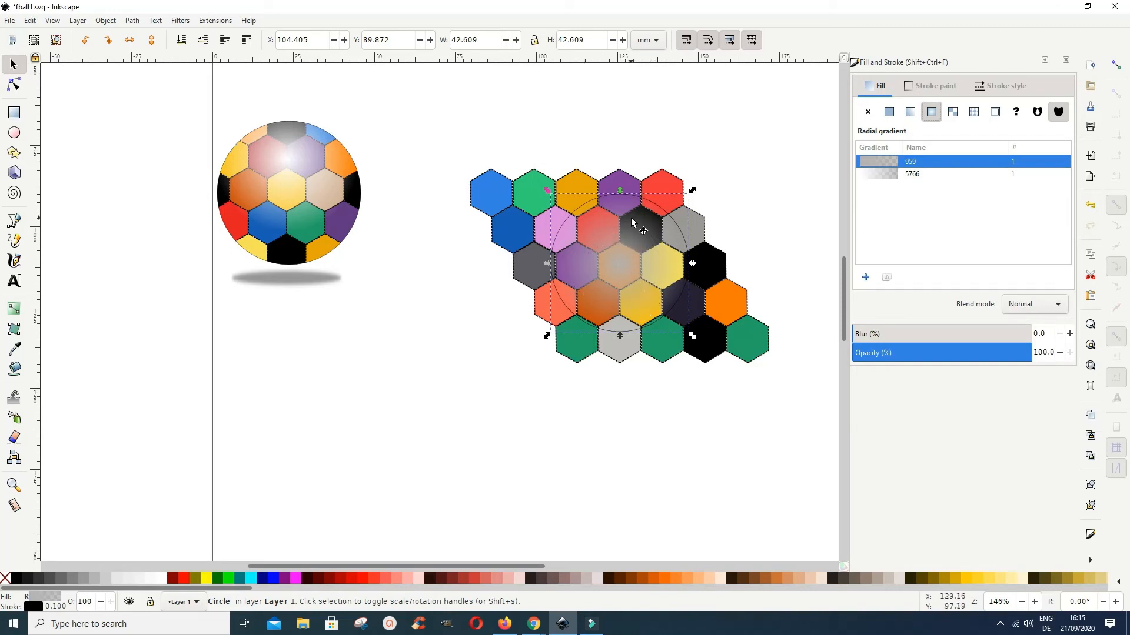
- Nudge the gradient circle and enlarge it slightly to about 45.2 mm across
{"action": "left_click_drag", "start_coordinate": [613, 247], "coordinate": [610, 252]}
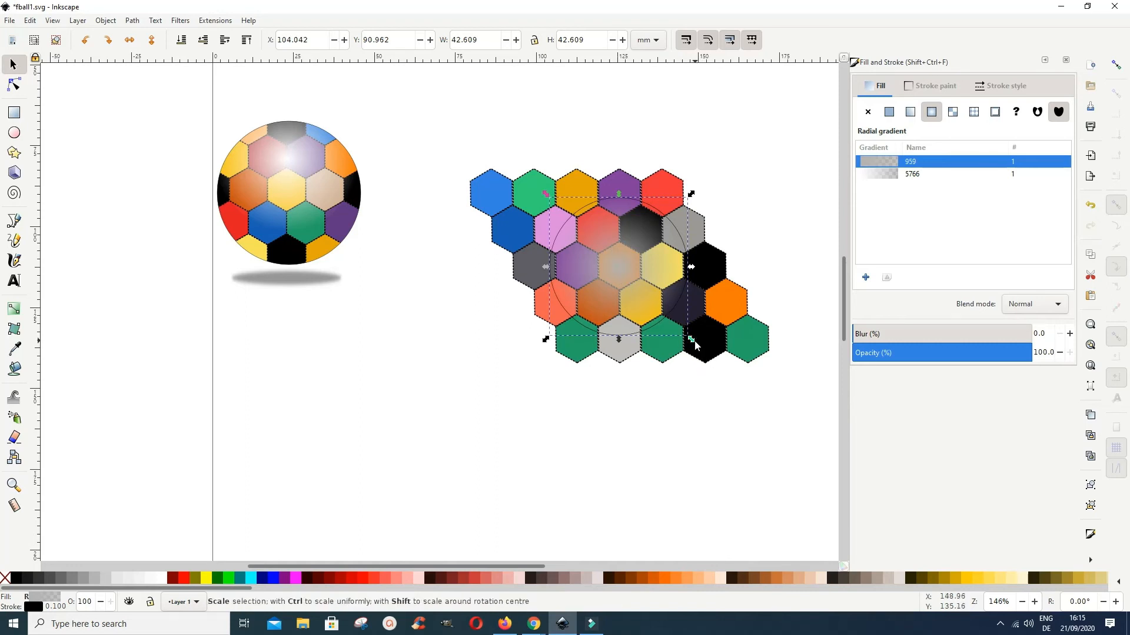
{"action": "left_click_drag", "start_coordinate": [693, 343], "coordinate": [697, 351]}
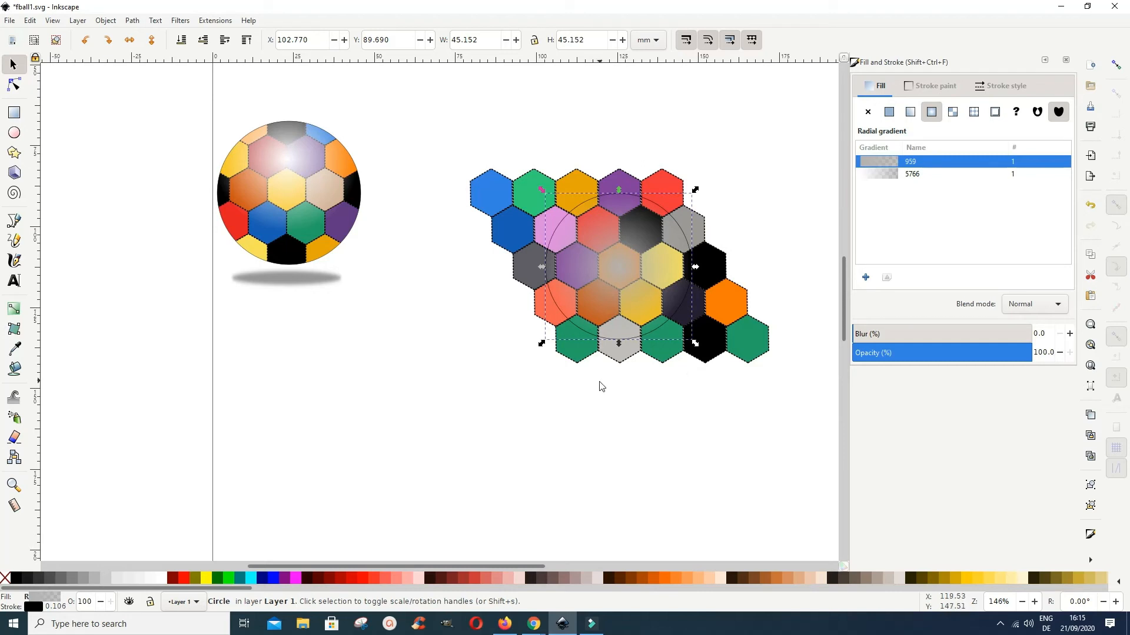
- Duplicate the gradient circle, move the copy to the lower left, and reselect the original
{"action": "right_click", "coordinate": [651, 262]}
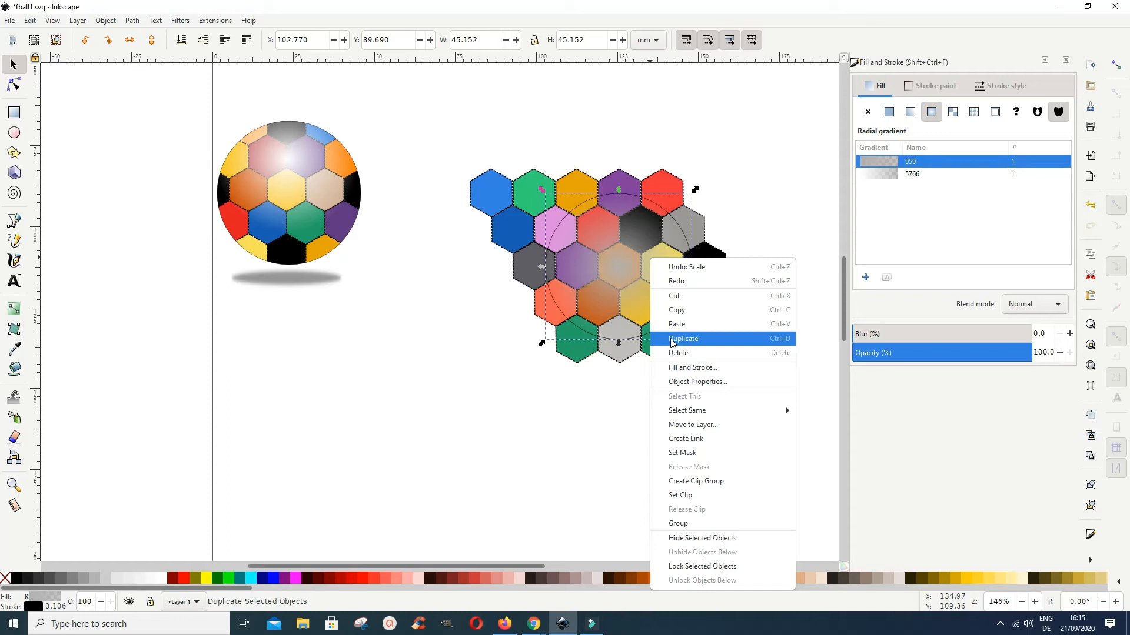
{"action": "left_click", "coordinate": [671, 340]}
{"action": "left_click_drag", "start_coordinate": [616, 280], "coordinate": [336, 421]}
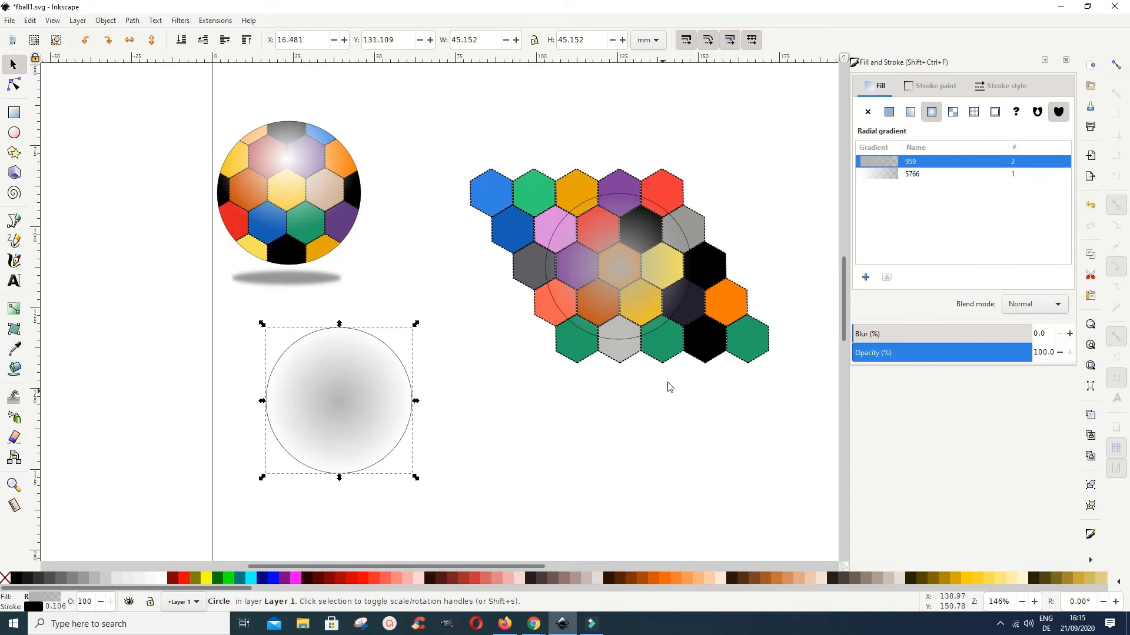
{"action": "left_click", "coordinate": [669, 318]}
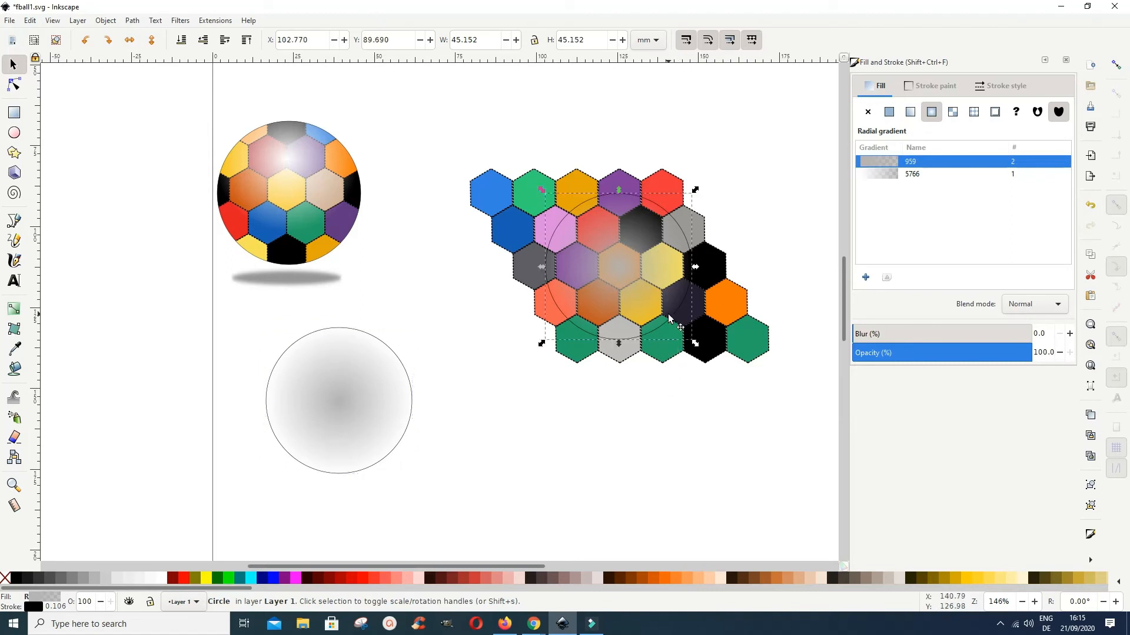
- Move the circle with the orange hexagon down-left, then undo that move
{"action": "key", "text": "shift"}
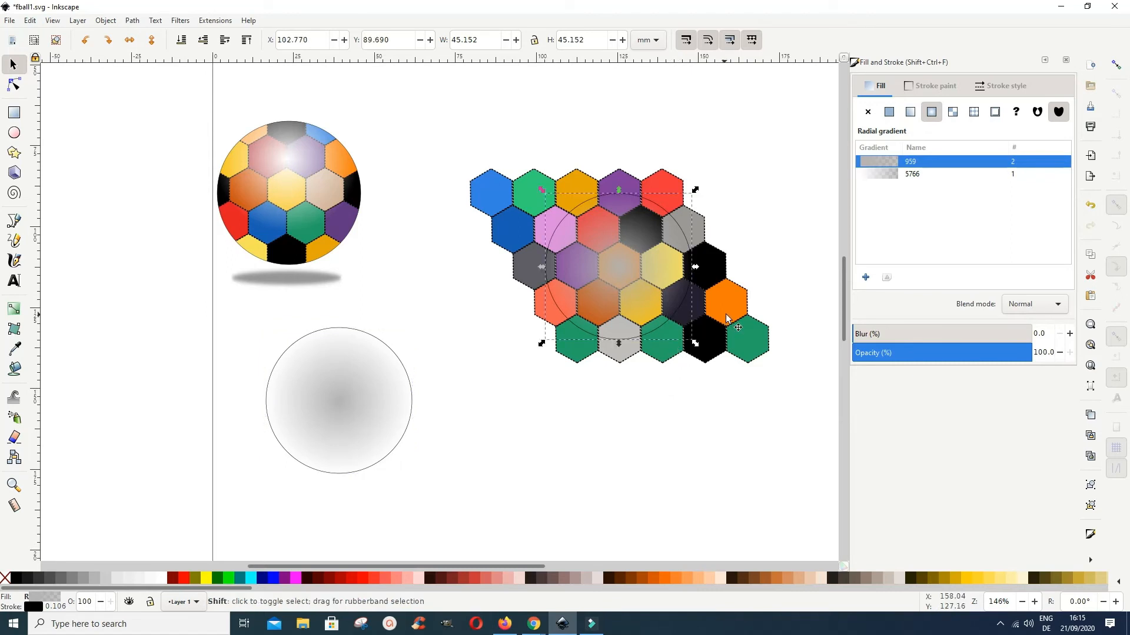
{"action": "left_click", "coordinate": [727, 320], "text": "shift"}
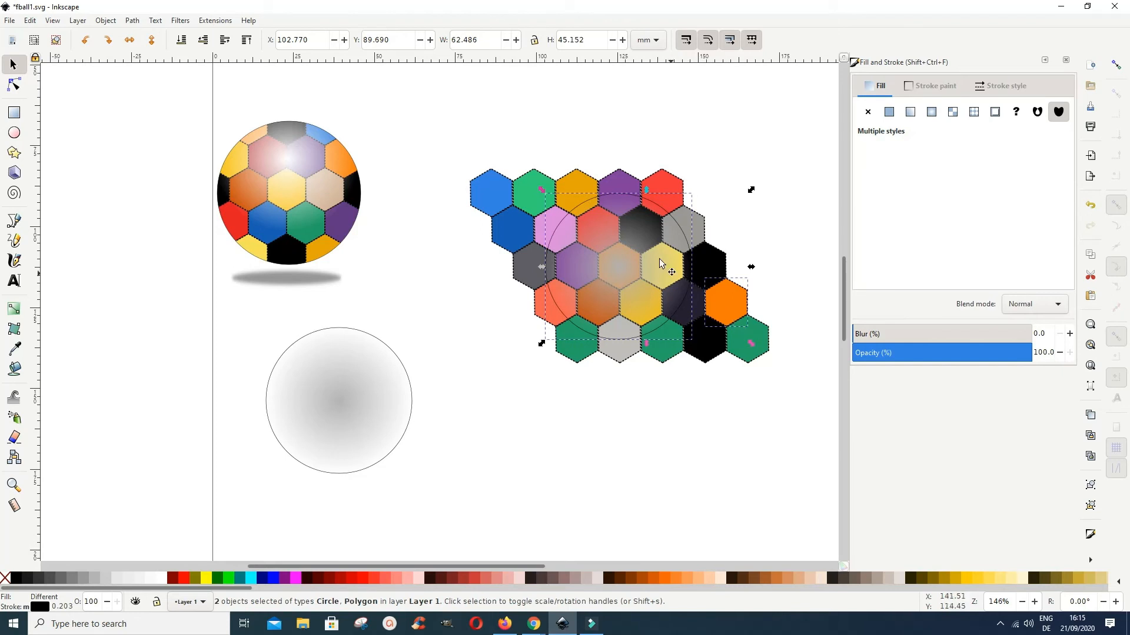
{"action": "left_click", "coordinate": [638, 233]}
{"action": "mouse_move", "coordinate": [644, 242]}
{"action": "left_mouse_down"}
{"action": "mouse_move", "coordinate": [604, 376]}
{"action": "mouse_move", "coordinate": [606, 364]}
{"action": "left_mouse_up"}
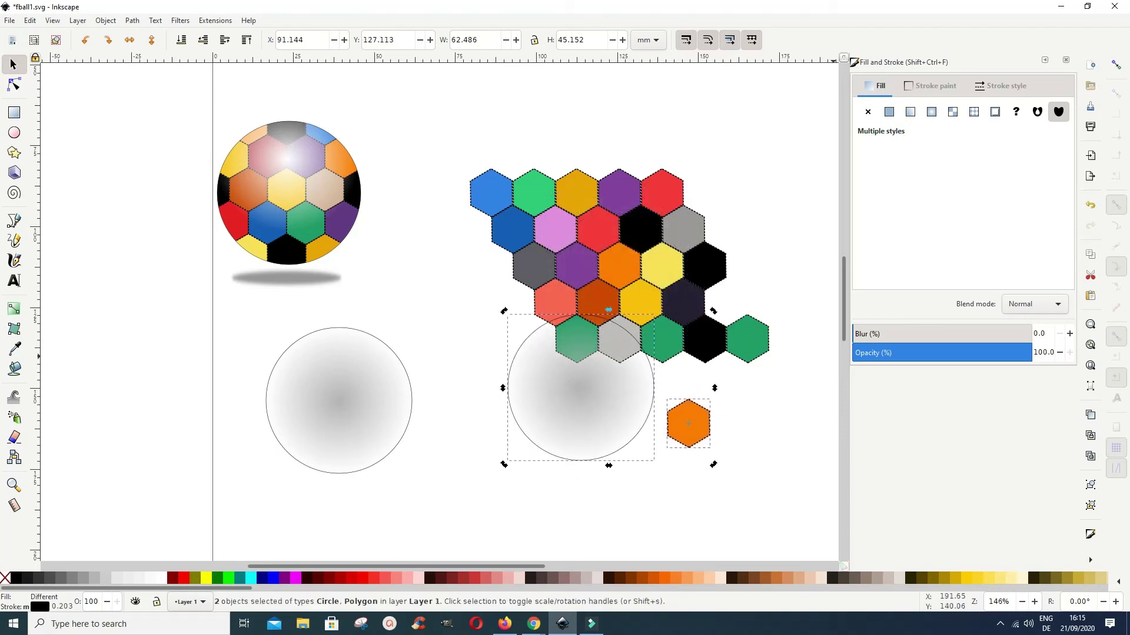
{"action": "left_click", "coordinate": [1092, 206]}
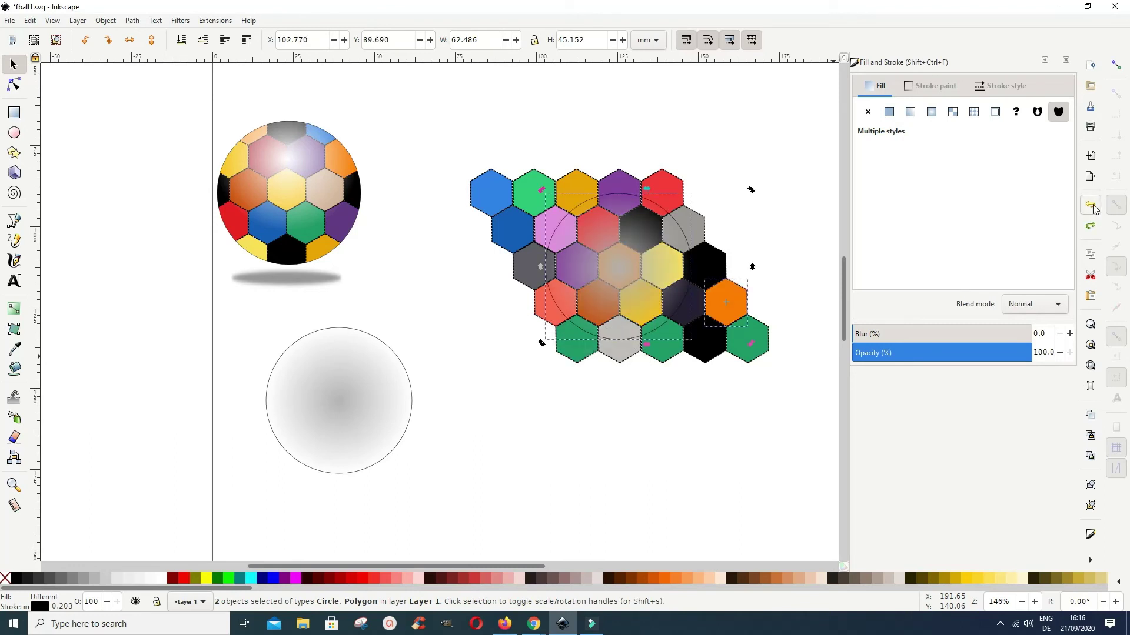
- Drag the gradient circle off the hexagons to below the grid
{"action": "left_click", "coordinate": [697, 417]}
{"action": "mouse_move", "coordinate": [615, 270]}
{"action": "left_mouse_down"}
{"action": "mouse_move", "coordinate": [534, 488]}
{"action": "mouse_move", "coordinate": [496, 495]}
{"action": "left_mouse_up"}
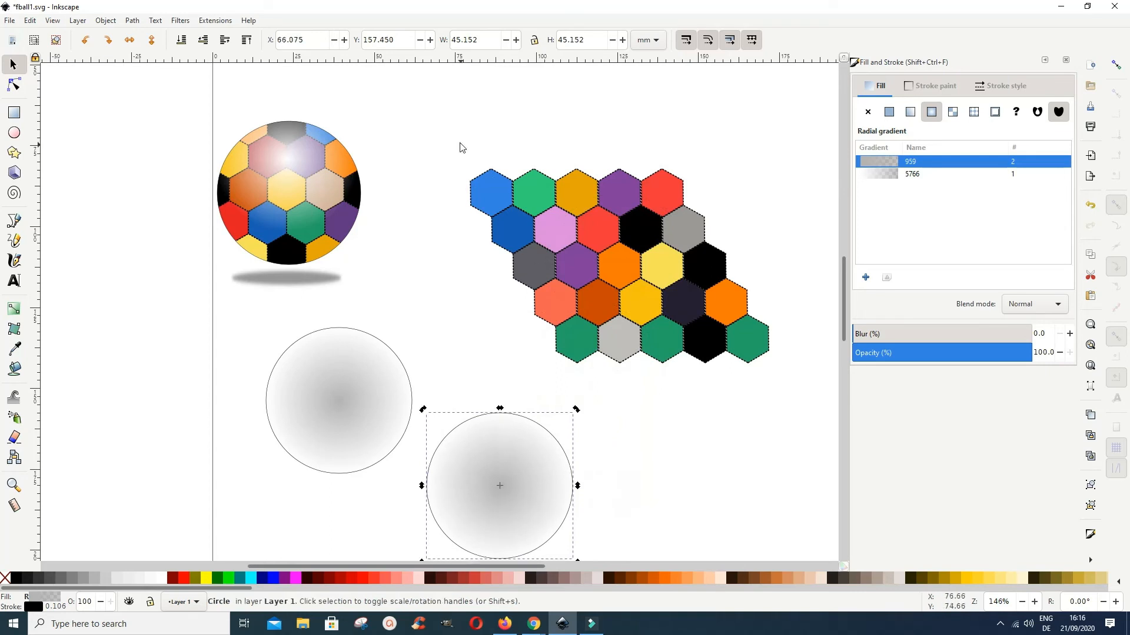
- Group the 25 hexagons into a single patch
{"action": "mouse_move", "coordinate": [454, 134]}
{"action": "left_mouse_down"}
{"action": "mouse_move", "coordinate": [802, 394]}
{"action": "mouse_move", "coordinate": [786, 396]}
{"action": "left_mouse_up"}
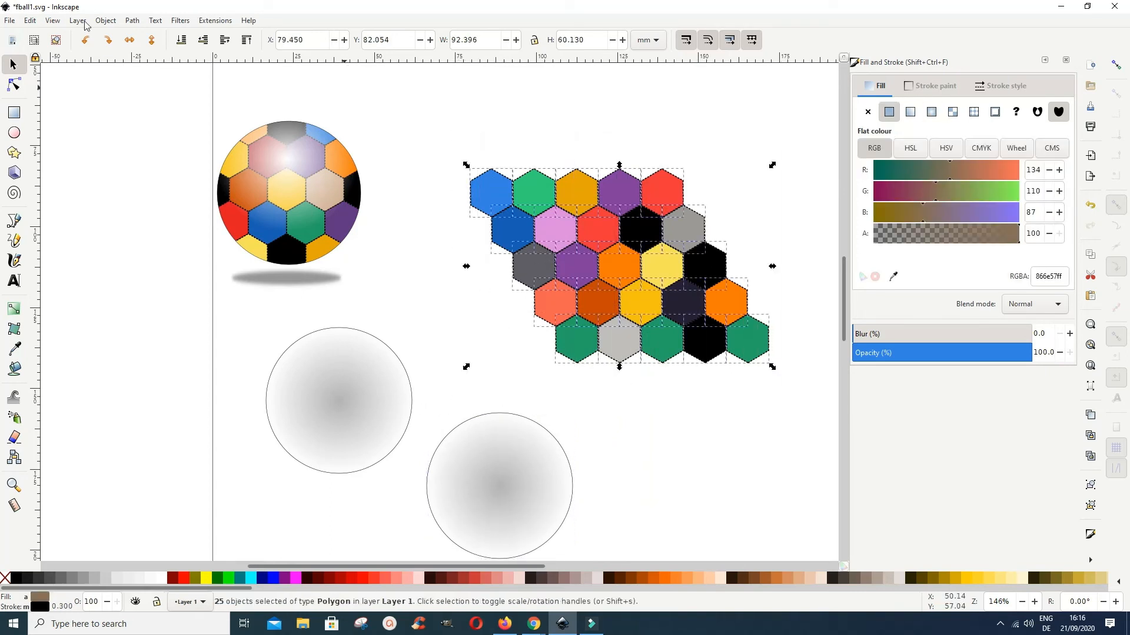
{"action": "left_click", "coordinate": [105, 21]}
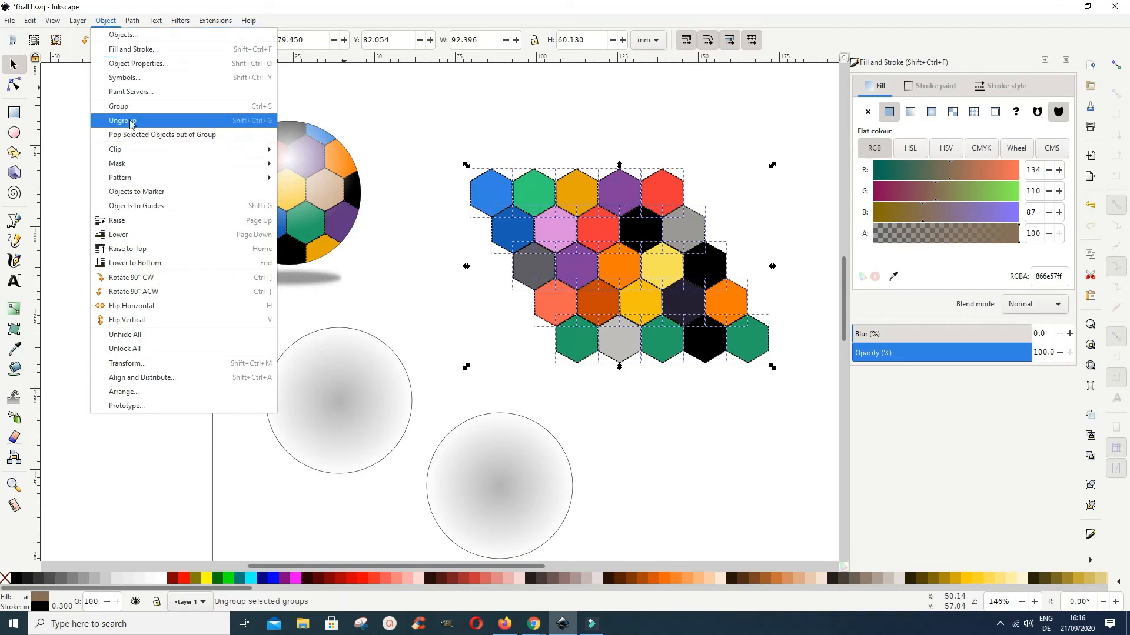
{"action": "left_click", "coordinate": [131, 108]}
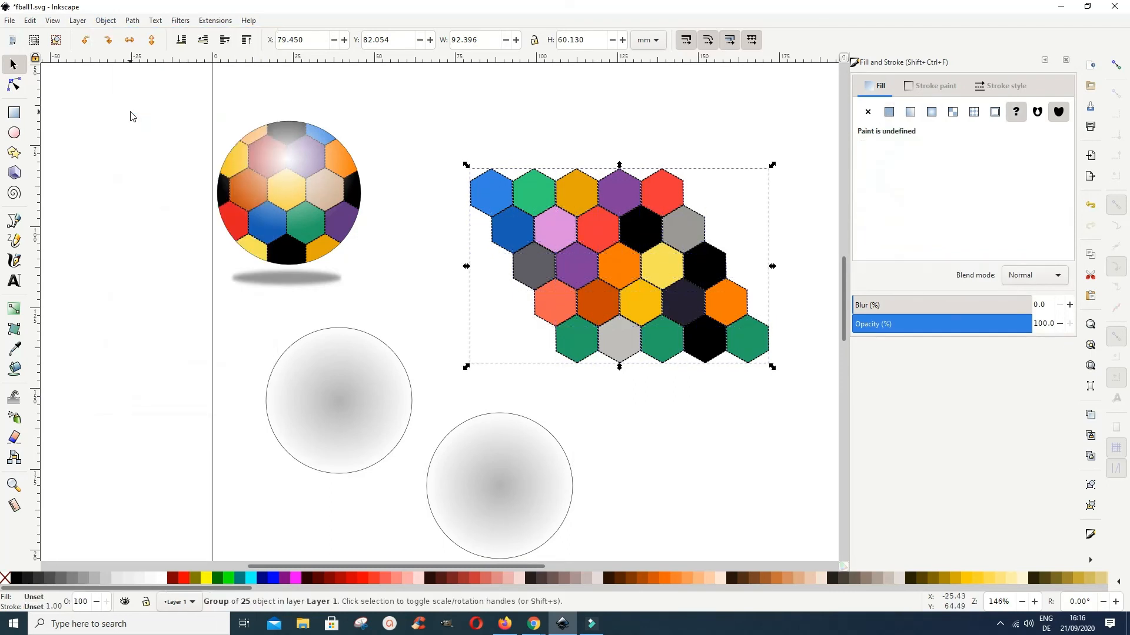
- Move the lower gradient circle back over the centre of the hexagon patch
{"action": "mouse_move", "coordinate": [510, 460]}
{"action": "left_mouse_down"}
{"action": "mouse_move", "coordinate": [619, 243]}
{"action": "mouse_move", "coordinate": [633, 243]}
{"action": "left_mouse_up"}
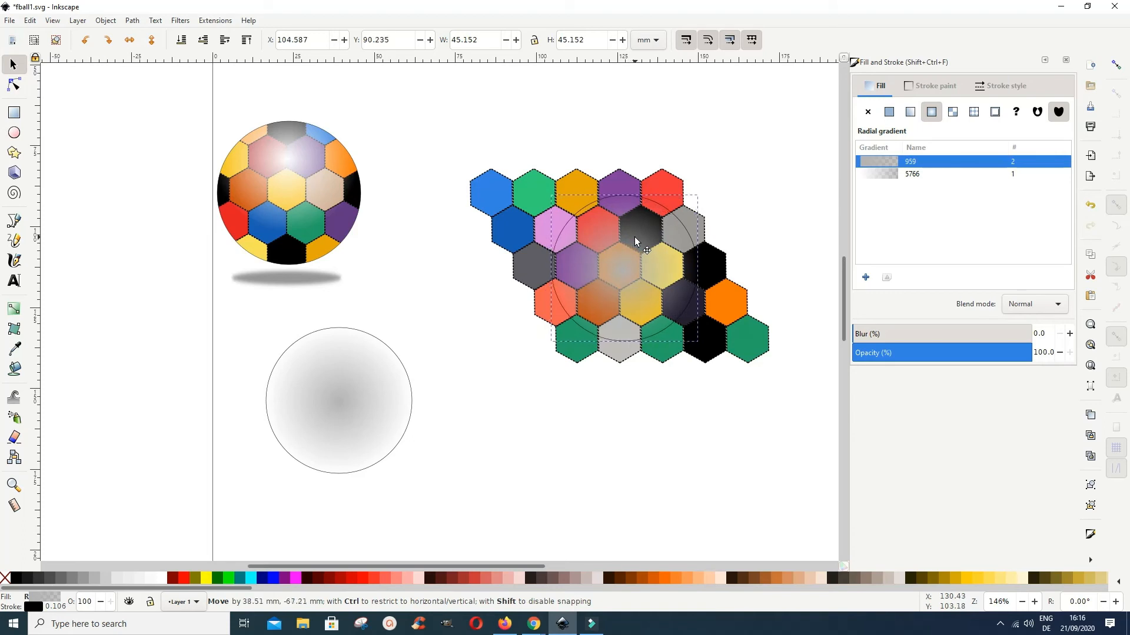
{"action": "left_click_drag", "start_coordinate": [633, 243], "coordinate": [632, 241]}
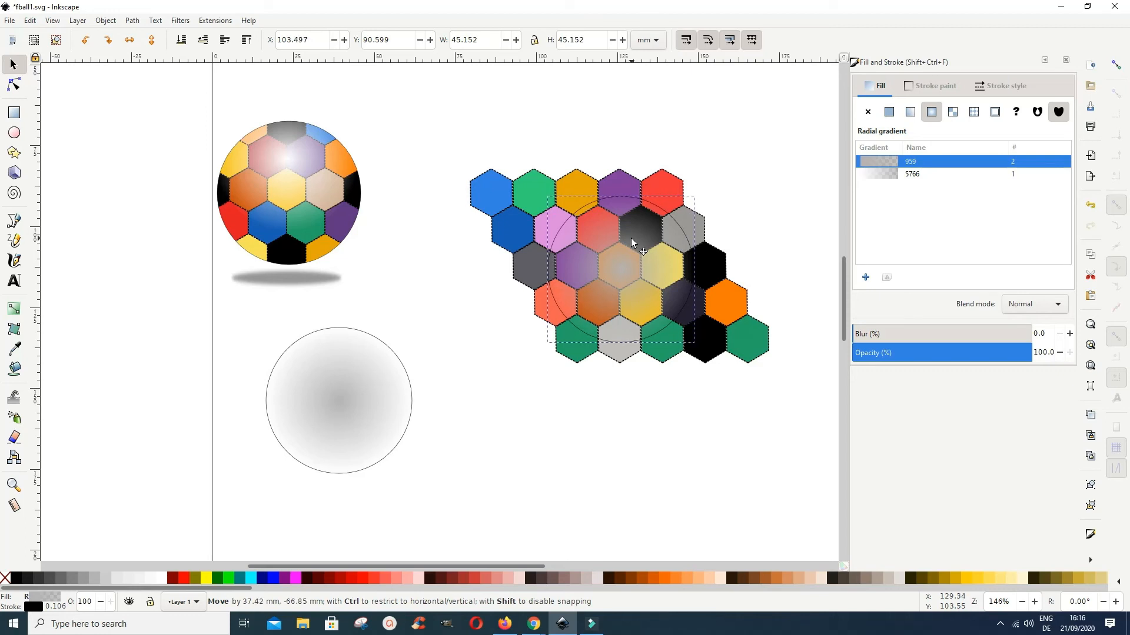
{"action": "left_click_drag", "start_coordinate": [632, 242], "coordinate": [631, 241]}
{"action": "left_click_drag", "start_coordinate": [631, 241], "coordinate": [631, 242]}
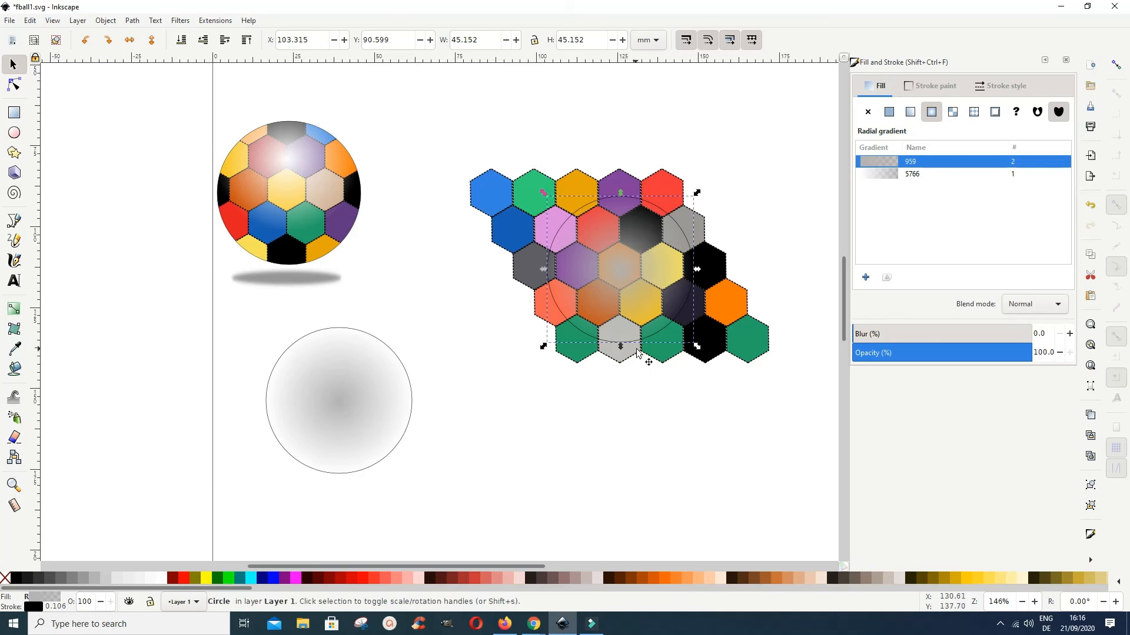
{"action": "key", "text": "shift"}
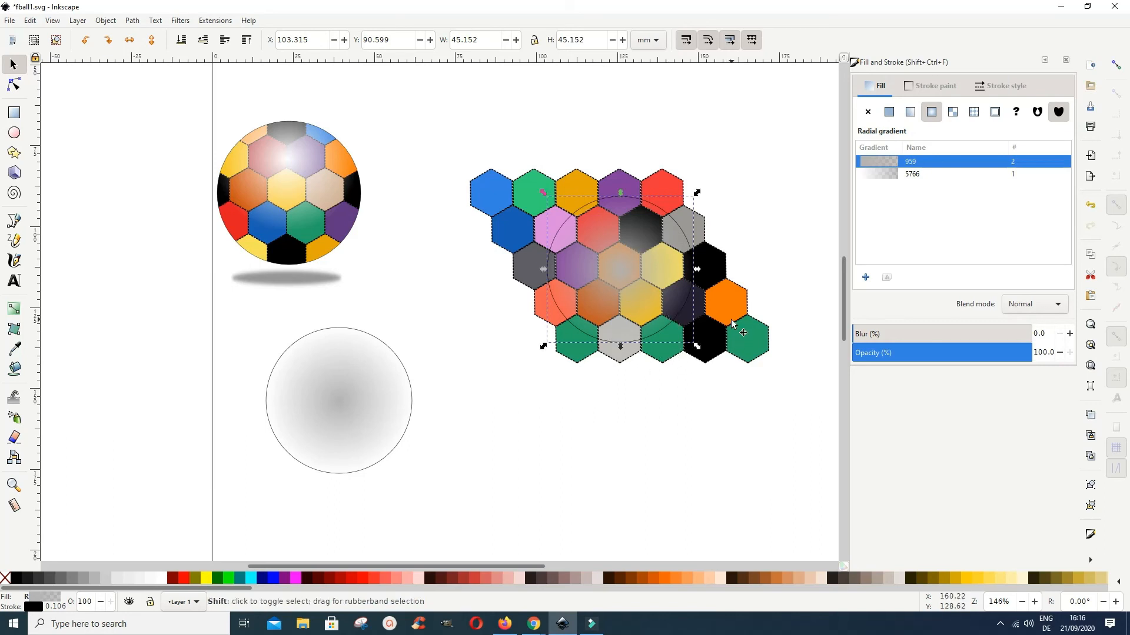
- Clip the hexagon group to the circle and lay the grey gradient circle over the ball
{"action": "left_click", "coordinate": [732, 325], "text": "shift"}
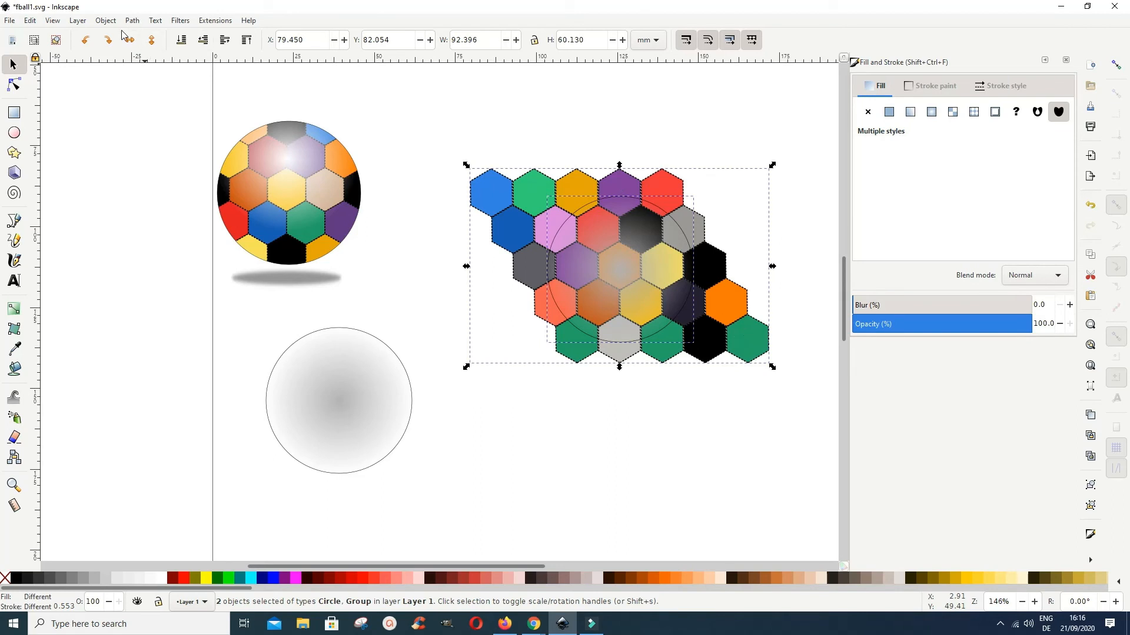
{"action": "left_click", "coordinate": [107, 21]}
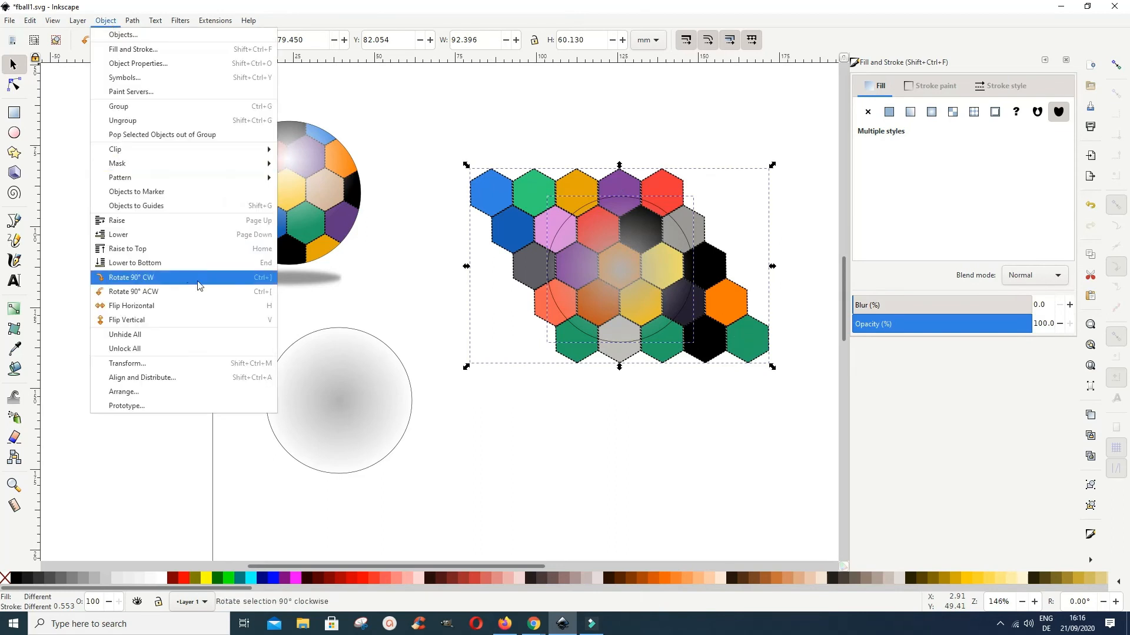
{"action": "mouse_move", "coordinate": [177, 150]}
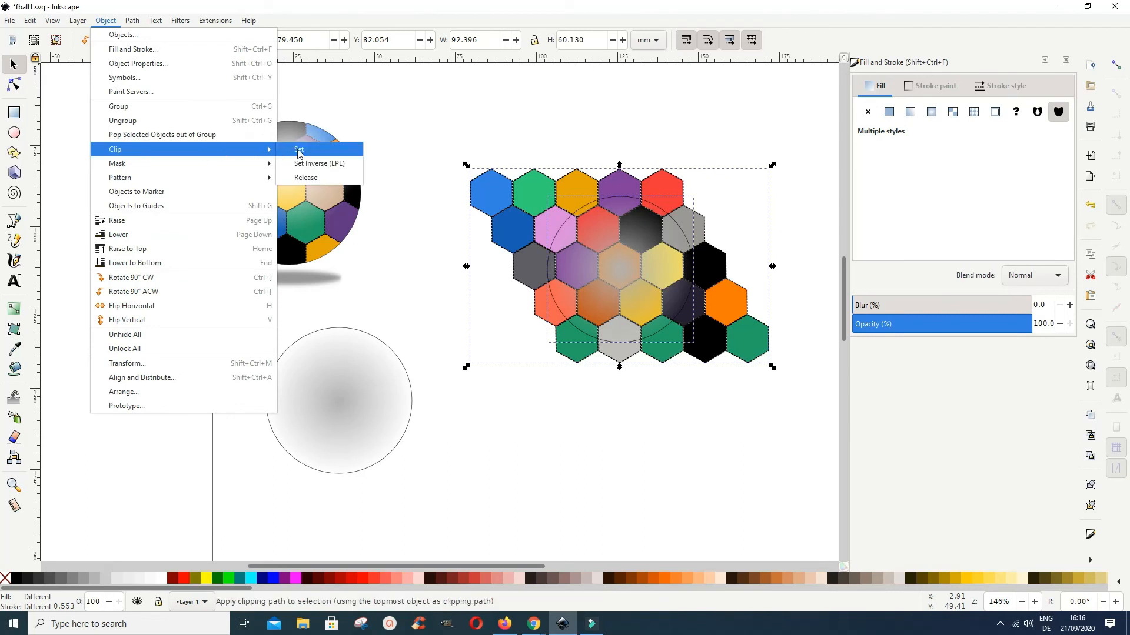
{"action": "left_click", "coordinate": [299, 150]}
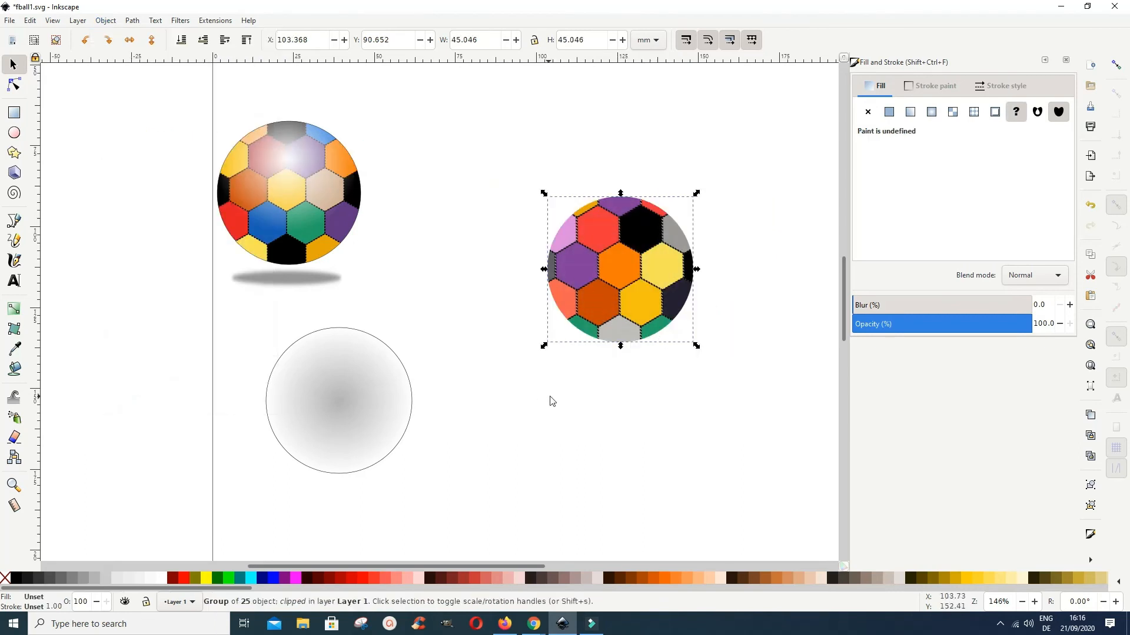
{"action": "left_click_drag", "start_coordinate": [336, 383], "coordinate": [622, 256]}
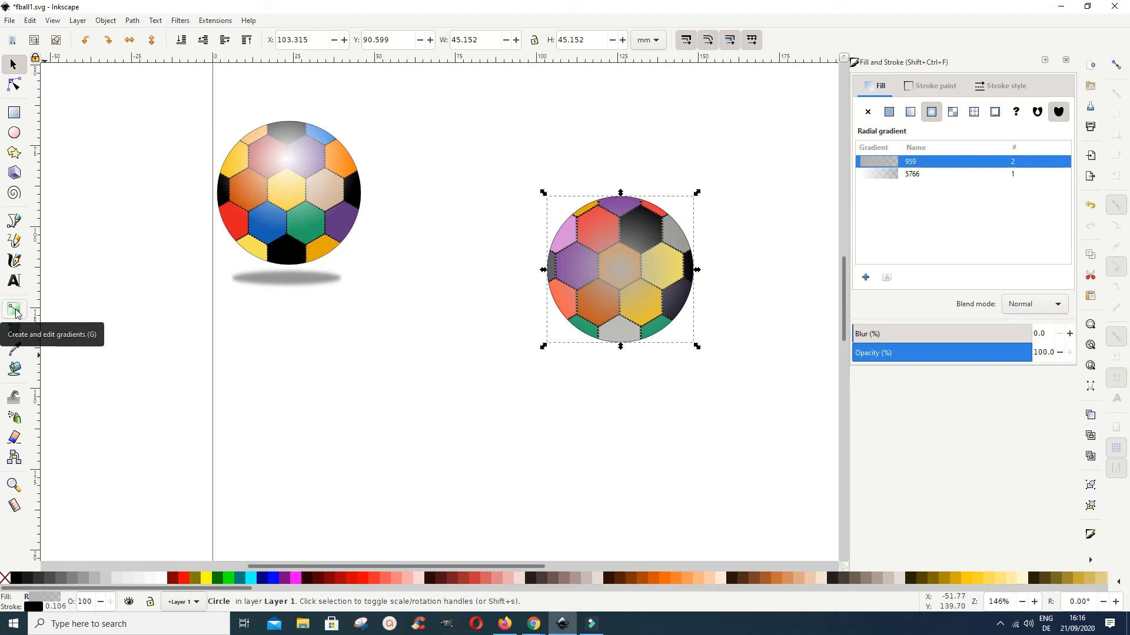
- Make the gradient's centre stop white and move the highlight toward the ball's top
{"action": "left_click", "coordinate": [16, 313]}
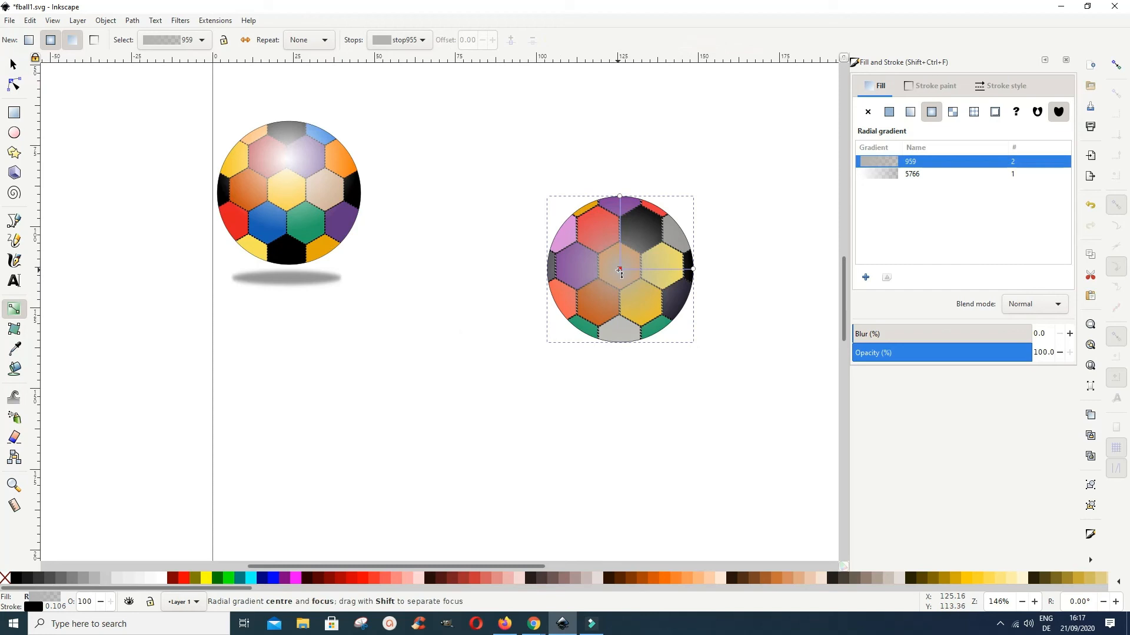
{"action": "left_click", "coordinate": [621, 270]}
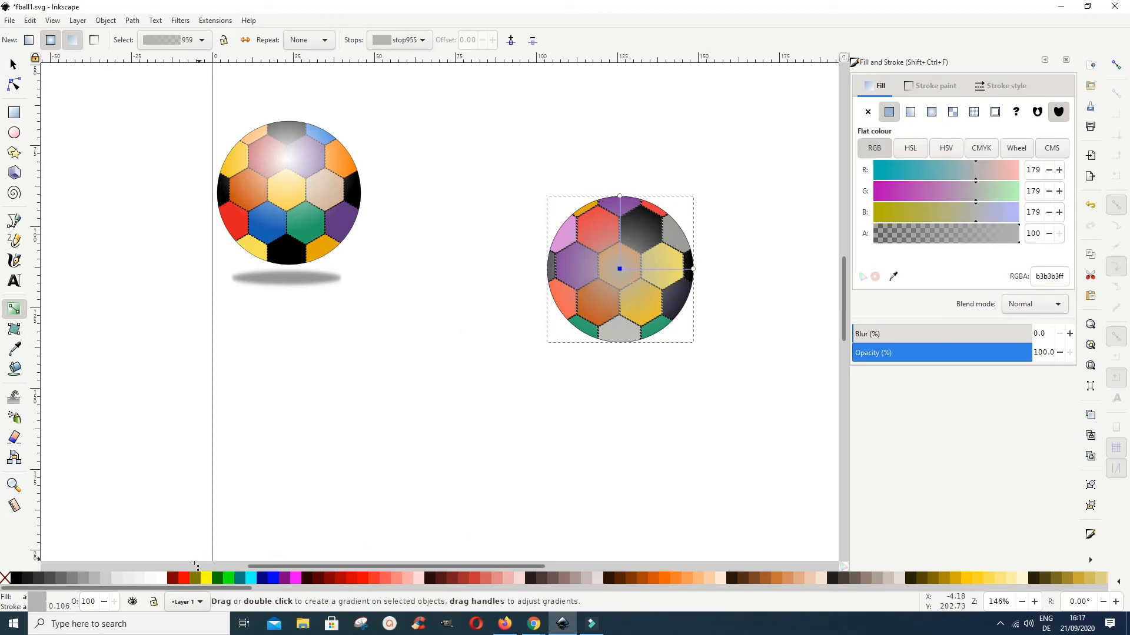
{"action": "left_click", "coordinate": [164, 581]}
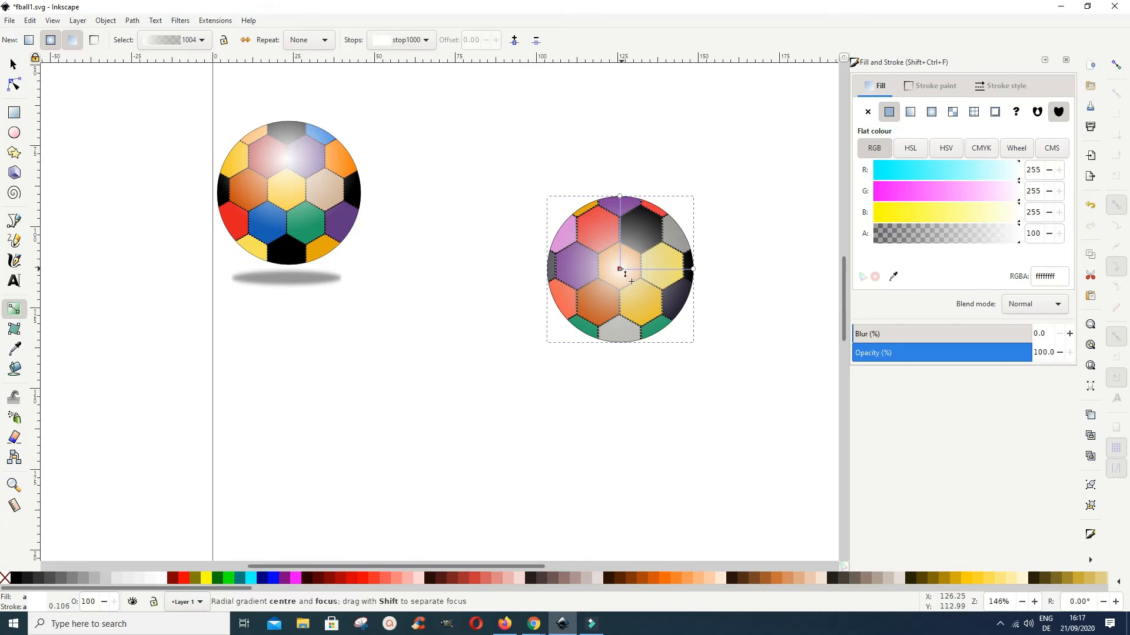
{"action": "left_click_drag", "start_coordinate": [620, 269], "coordinate": [631, 242]}
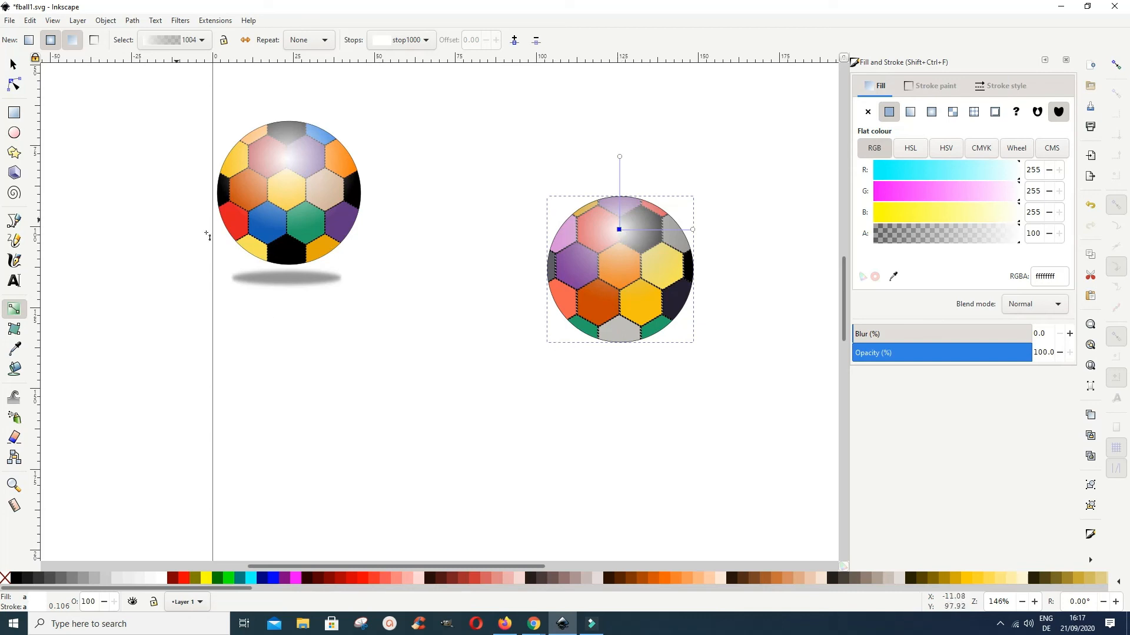
{"action": "left_click", "coordinate": [13, 64]}
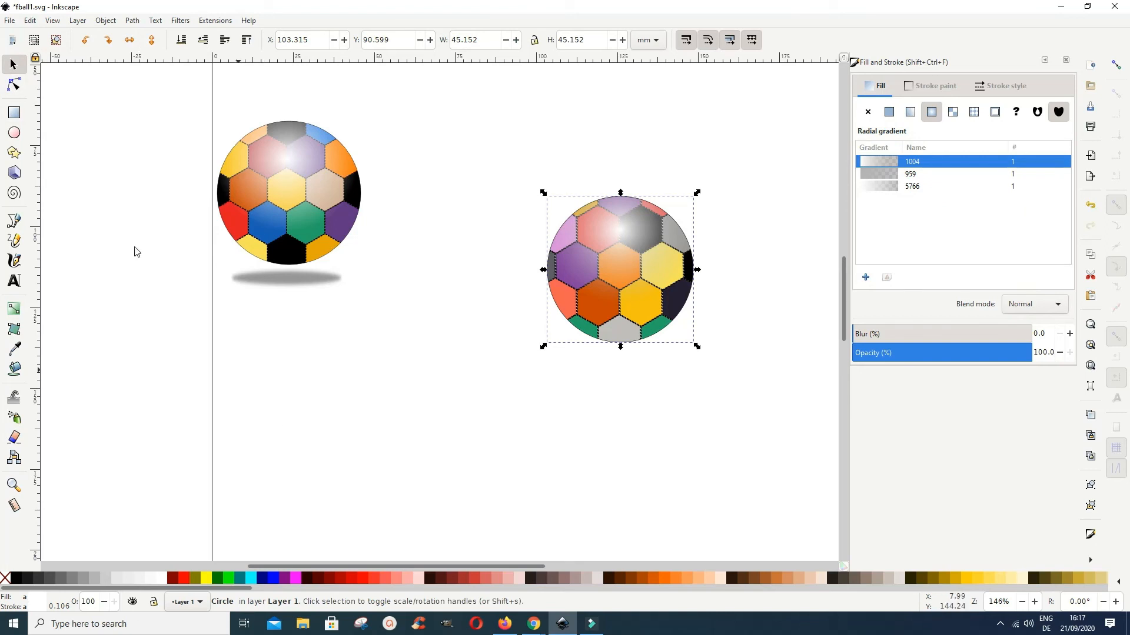
- Draw a flat ellipse below the ball and fill it with 50% grey
{"action": "left_click", "coordinate": [406, 482]}
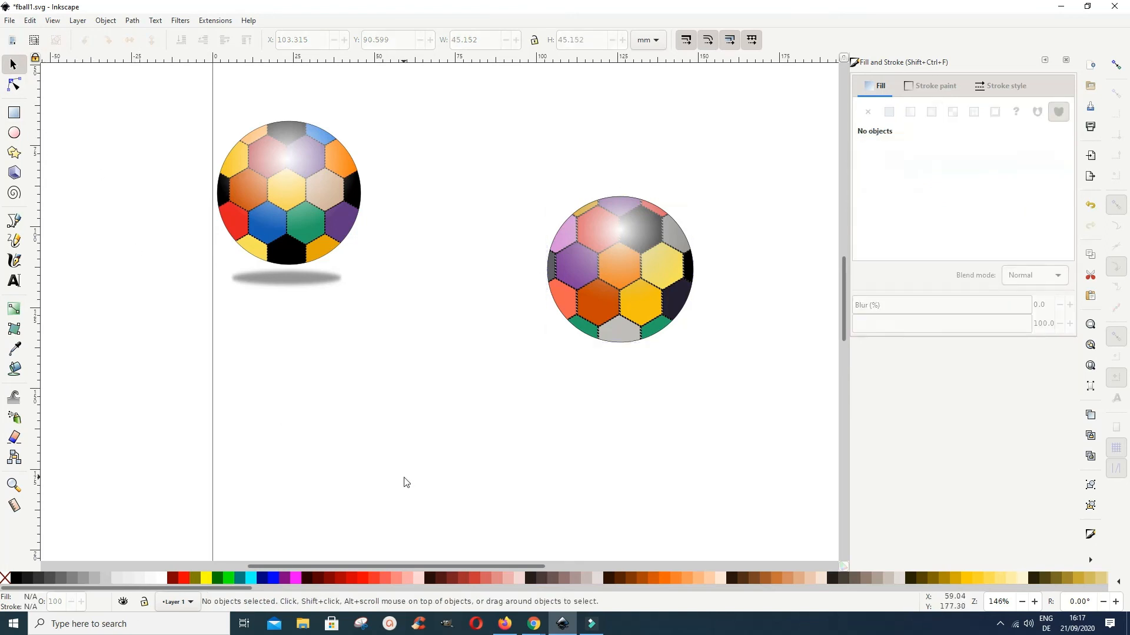
{"action": "left_click", "coordinate": [13, 133]}
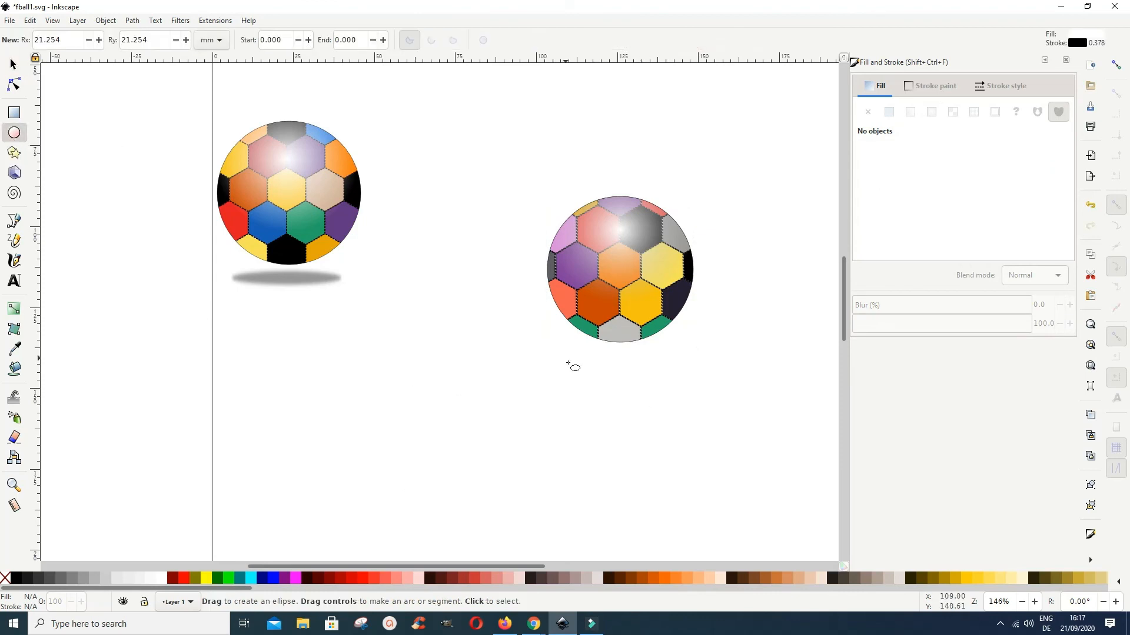
{"action": "left_click_drag", "start_coordinate": [565, 353], "coordinate": [671, 365]}
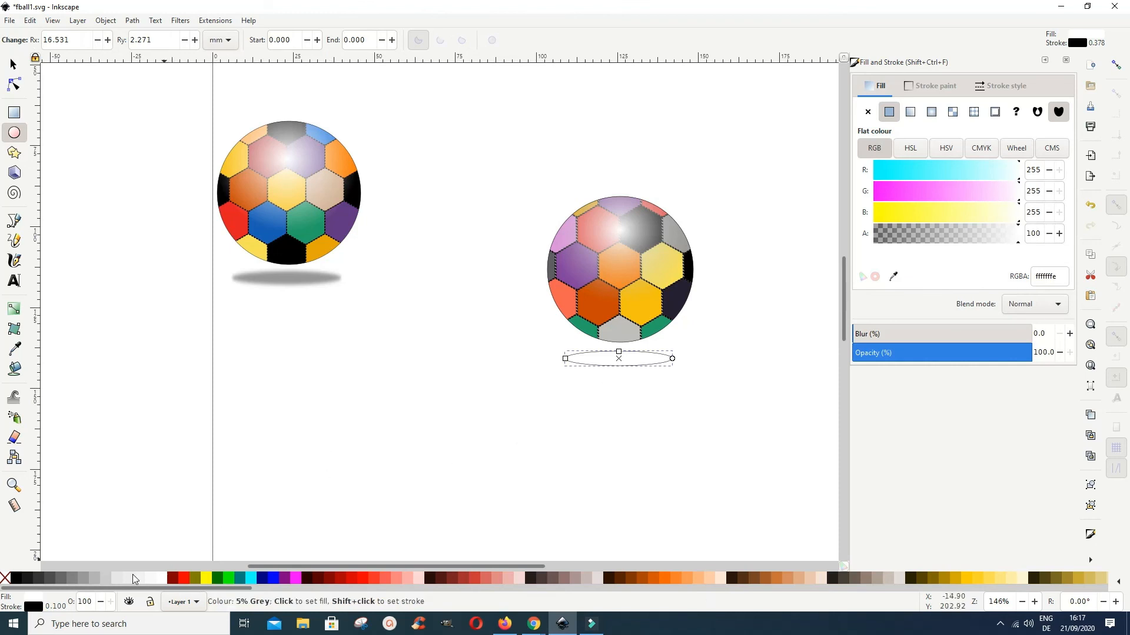
{"action": "left_click", "coordinate": [71, 578]}
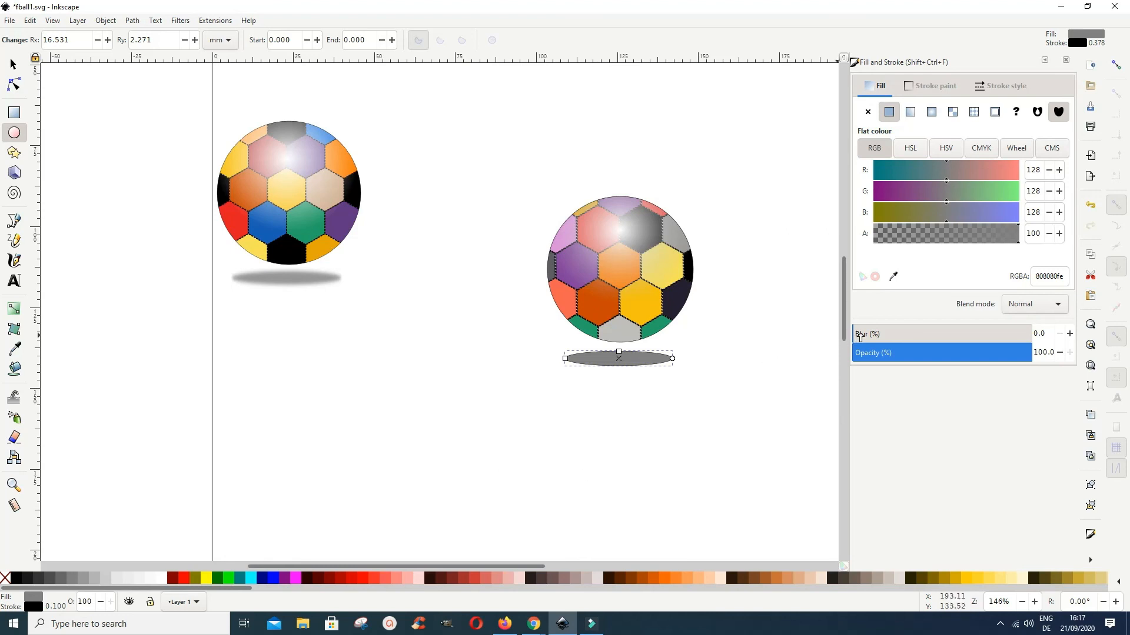
- Blur the shadow ellipse, raising it to 31 then settling at about 24
{"action": "left_click", "coordinate": [861, 336]}
{"action": "left_click", "coordinate": [882, 336]}
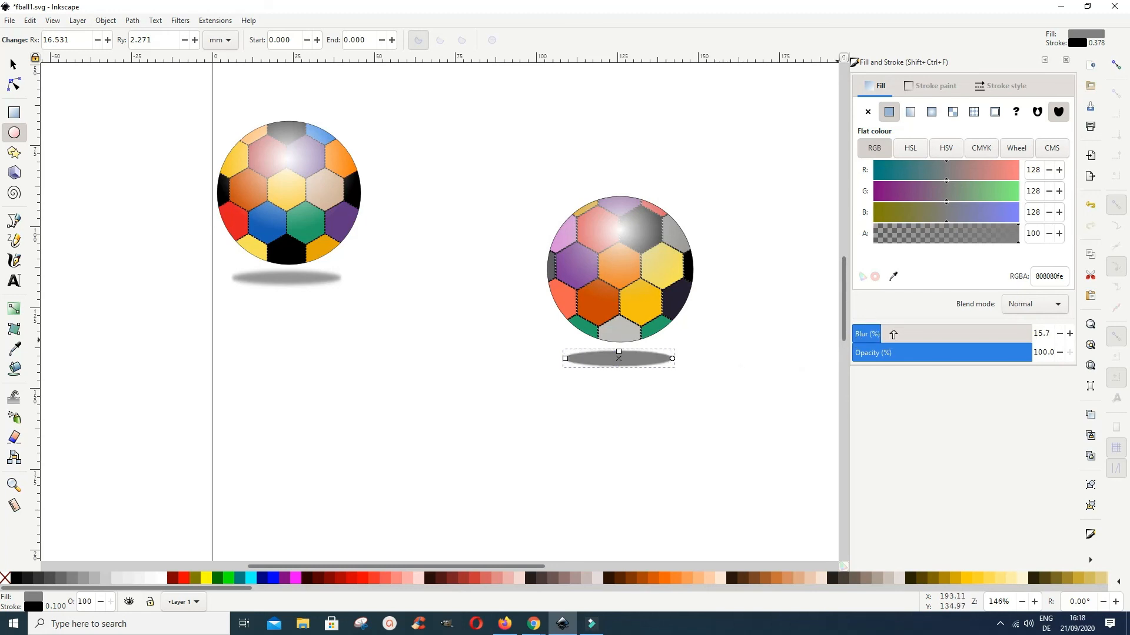
{"action": "left_click", "coordinate": [893, 335]}
{"action": "left_click_drag", "start_coordinate": [898, 335], "coordinate": [909, 335]}
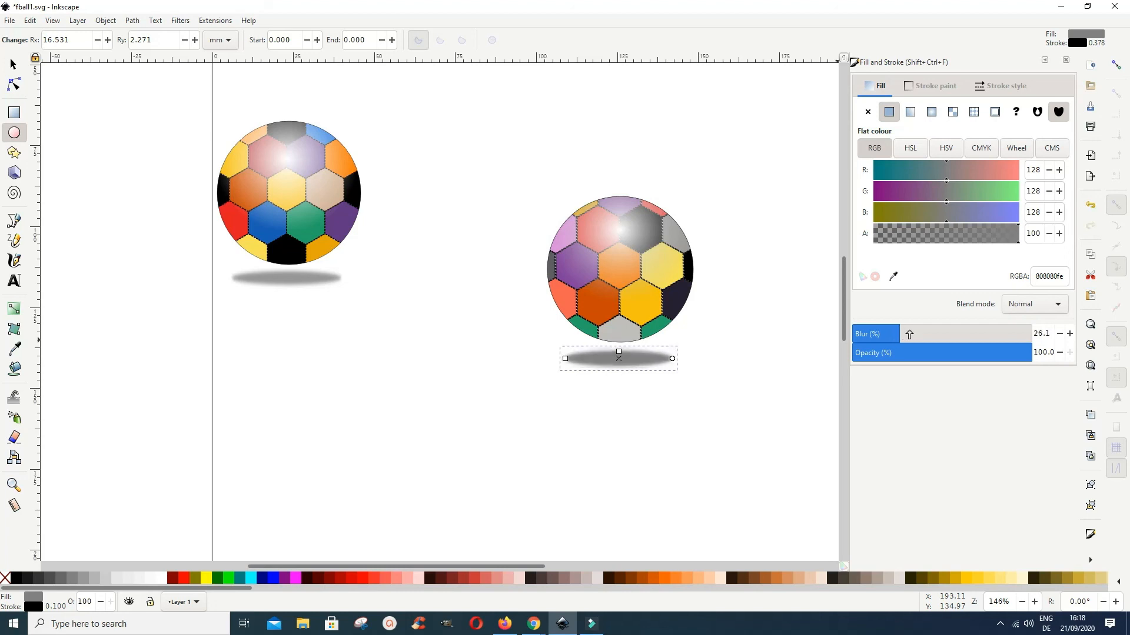
{"action": "left_click", "coordinate": [909, 335]}
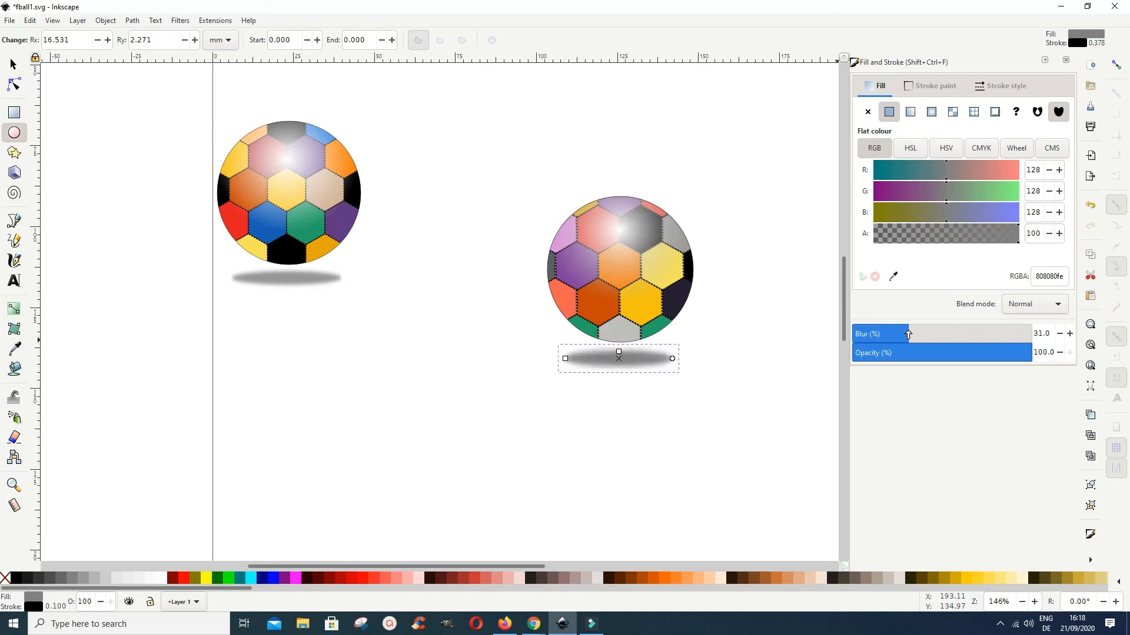
{"action": "left_click_drag", "start_coordinate": [901, 335], "coordinate": [896, 335]}
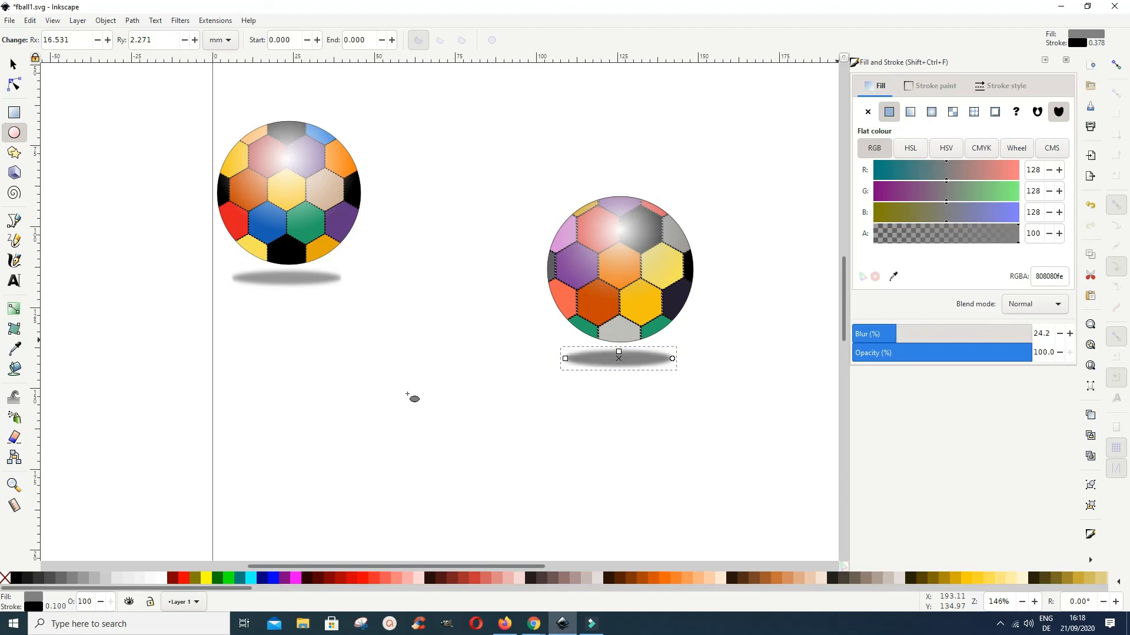
- Nudge the shadow ellipse slightly into place beneath the ball
{"action": "left_click", "coordinate": [10, 66]}
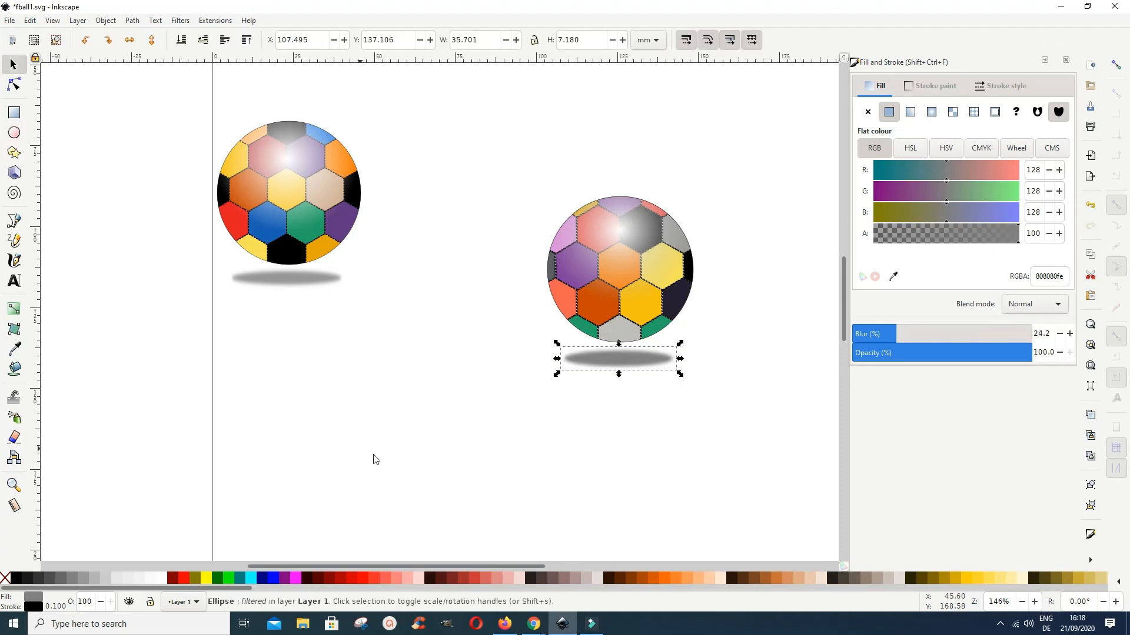
{"action": "left_click", "coordinate": [410, 465]}
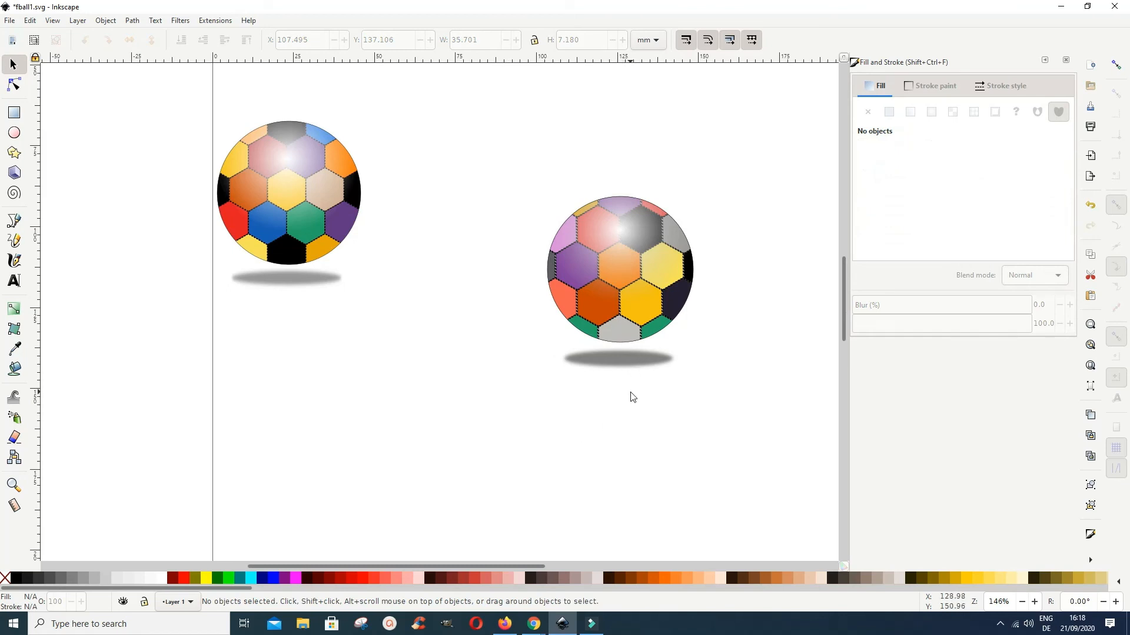
{"action": "left_click_drag", "start_coordinate": [635, 364], "coordinate": [635, 363]}
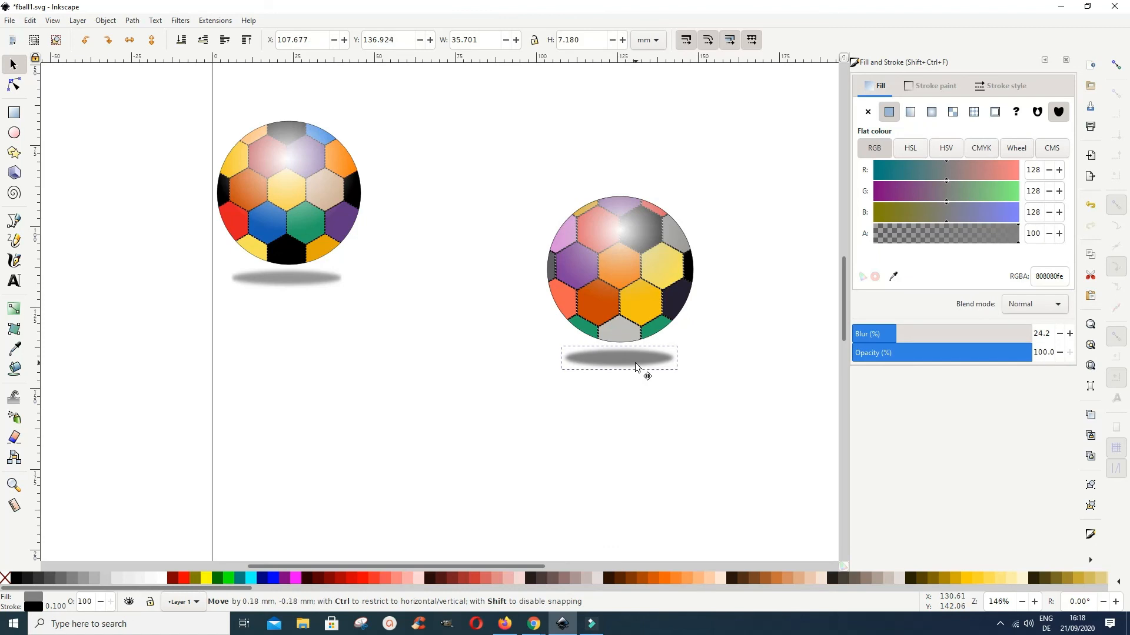
{"action": "left_click", "coordinate": [632, 434]}
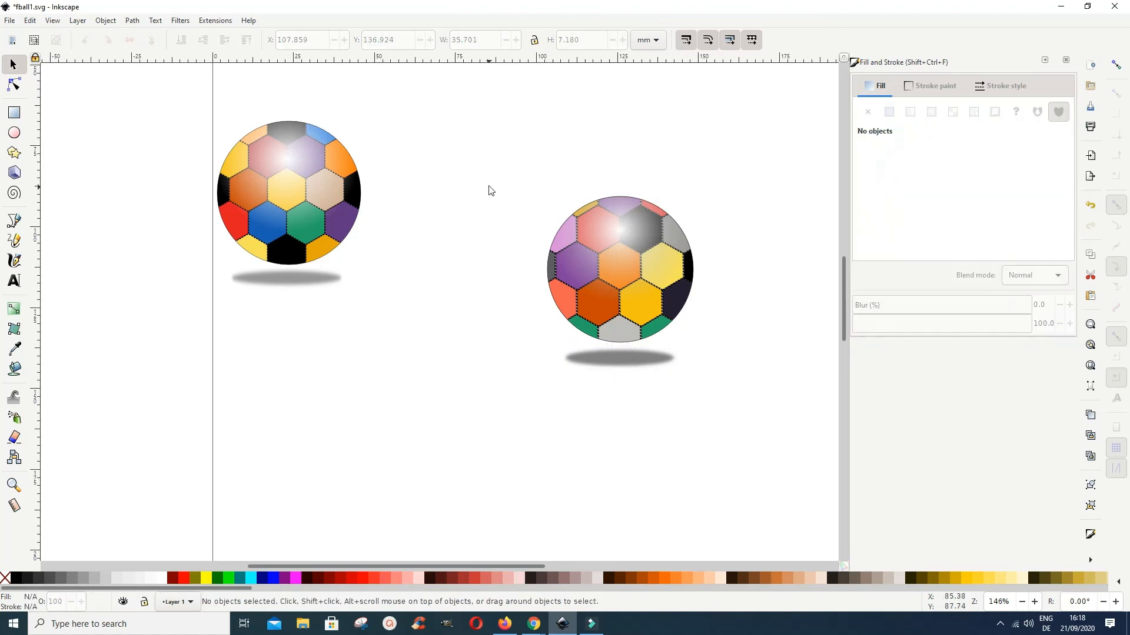
- Group the right ball, its highlight and shadow together, then deselect
{"action": "left_click_drag", "start_coordinate": [495, 158], "coordinate": [727, 407]}
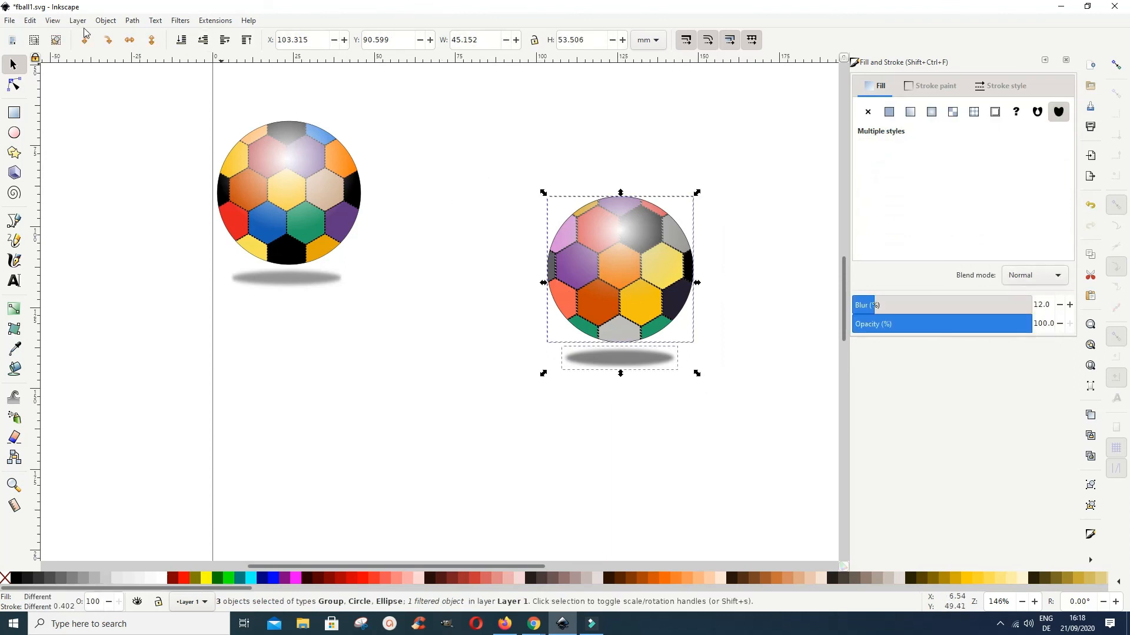
{"action": "left_click", "coordinate": [105, 19]}
{"action": "left_click", "coordinate": [103, 108]}
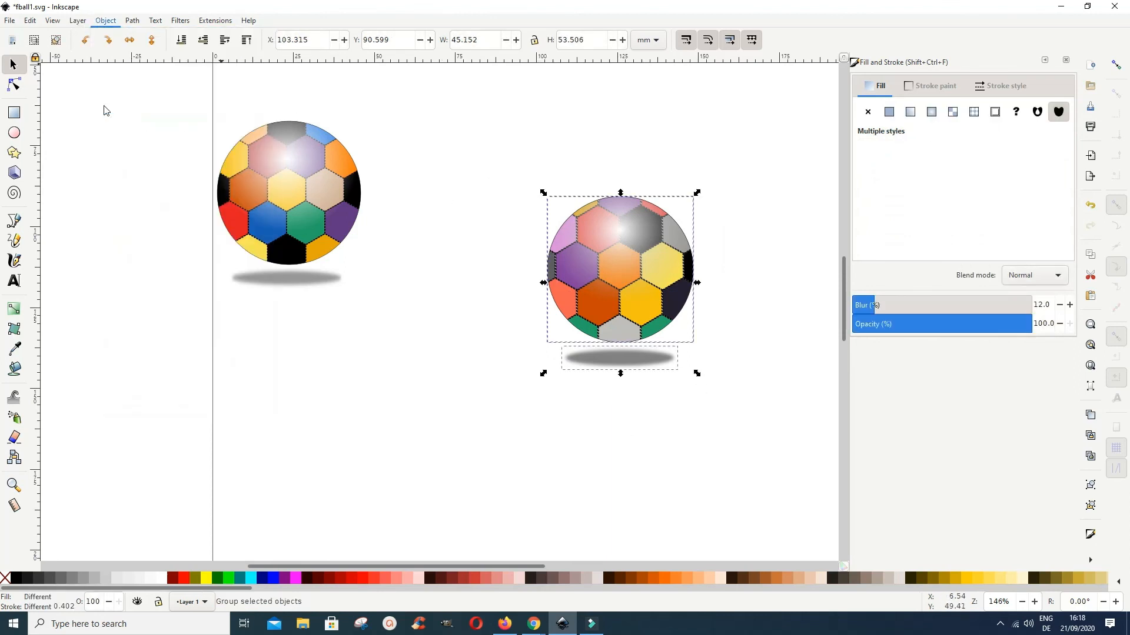
{"action": "left_click", "coordinate": [419, 478]}
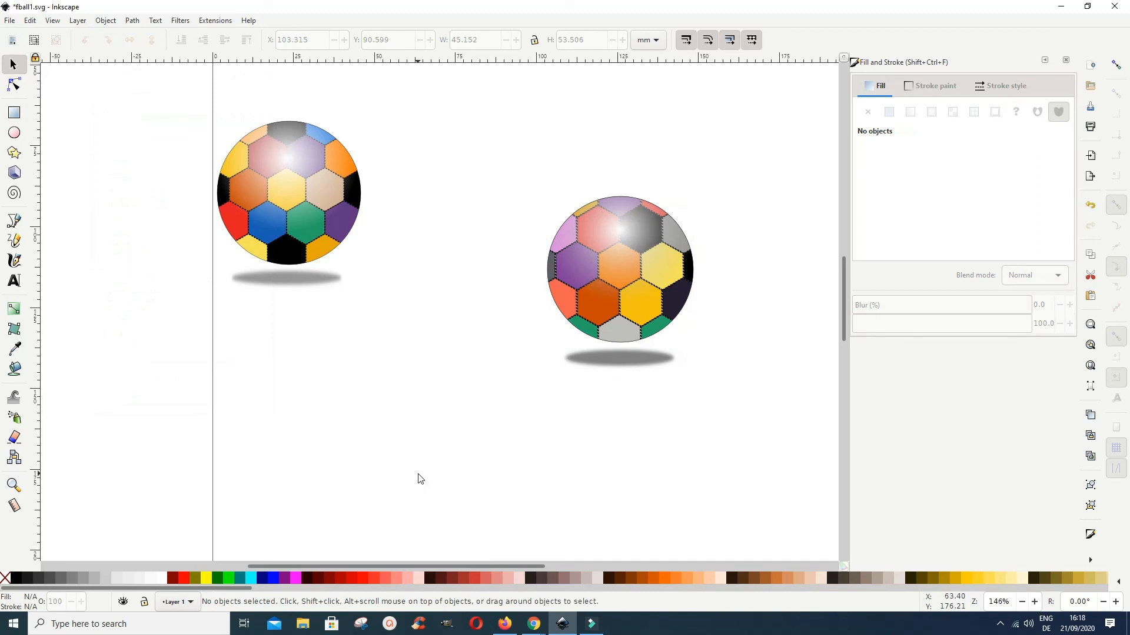